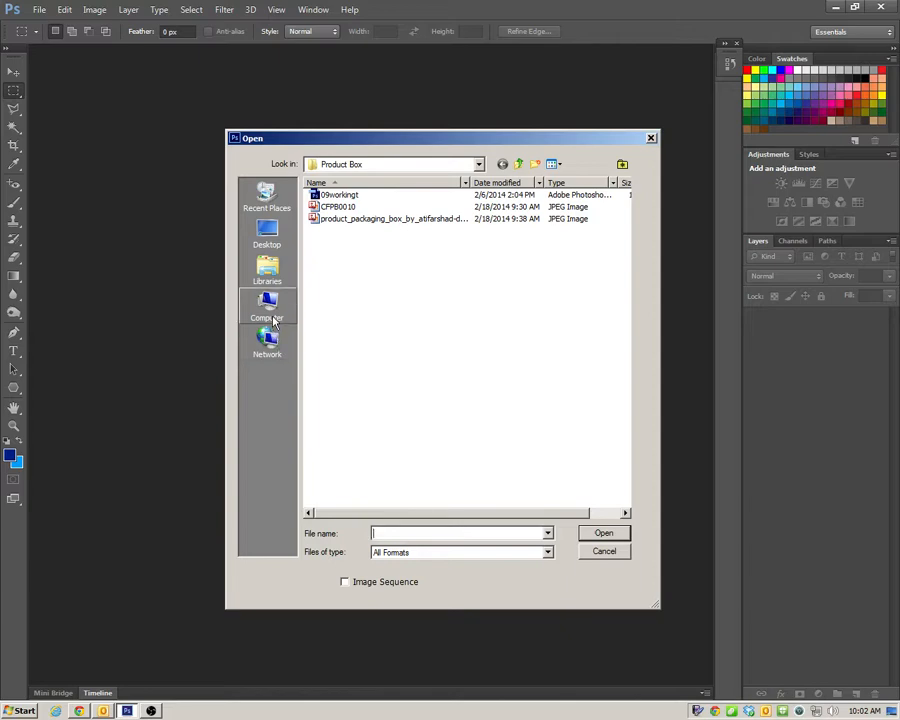
# Browse to the Lesson10 folder inside Photoshop Lesson Files in the Digital Design folder on the LHSINSSHR (S:) network drive
pyautogui.click(268, 312)
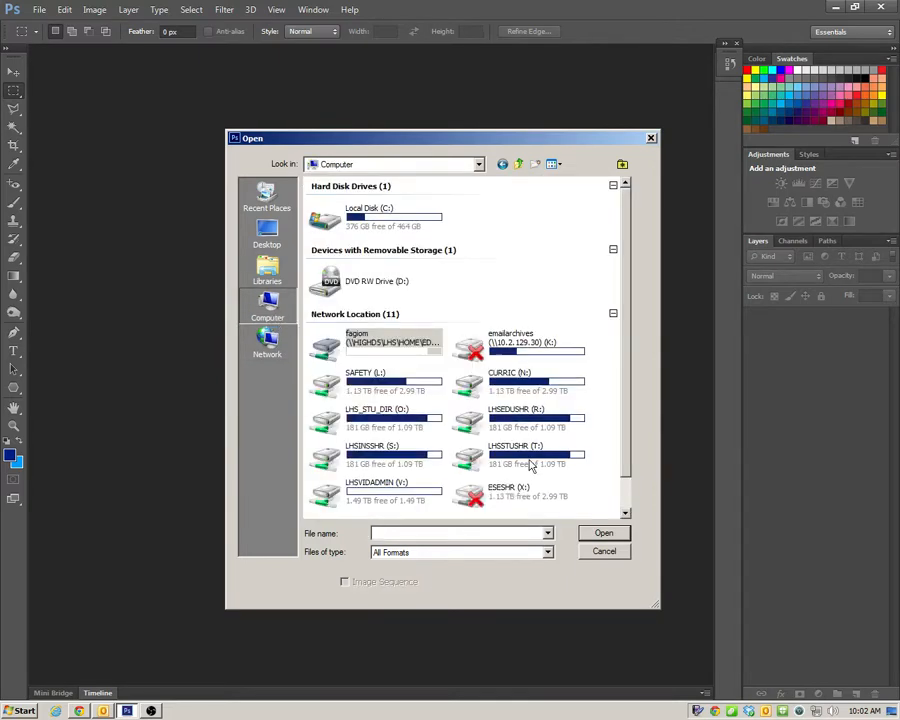
pyautogui.doubleClick(398, 462)
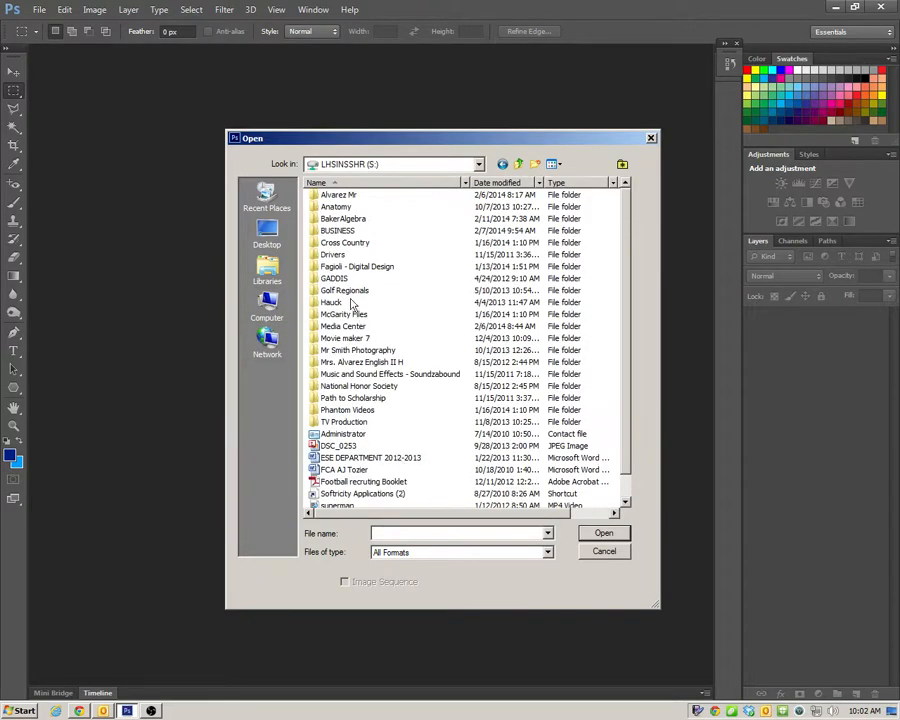
pyautogui.doubleClick(352, 267)
pyautogui.doubleClick(372, 231)
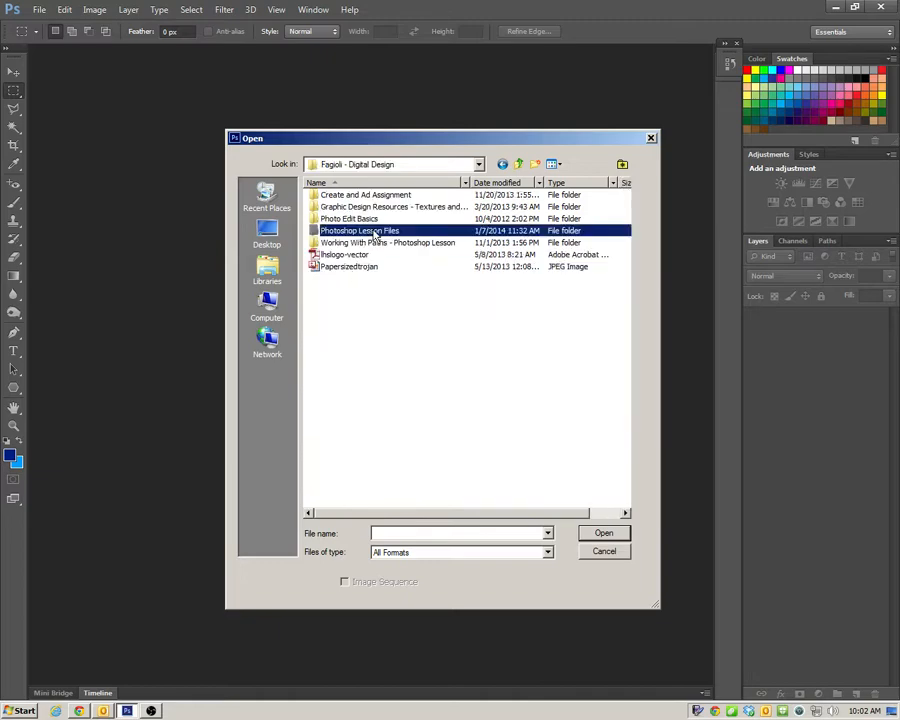
pyautogui.doubleClick(345, 303)
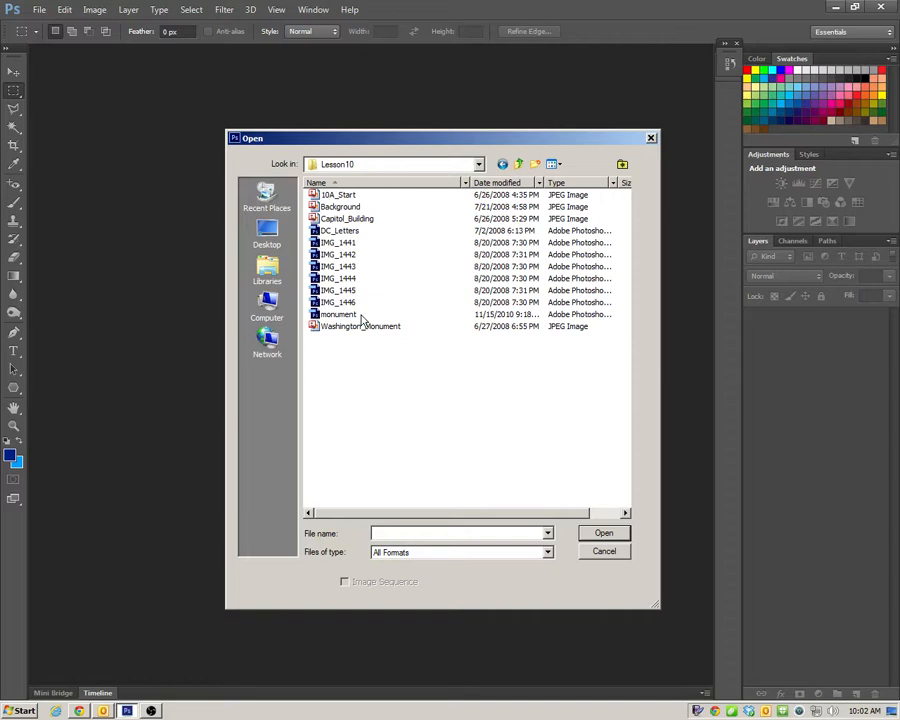
# Open the images IMG_1441, IMG_1442 and IMG_1443 together
pyautogui.click(352, 243)
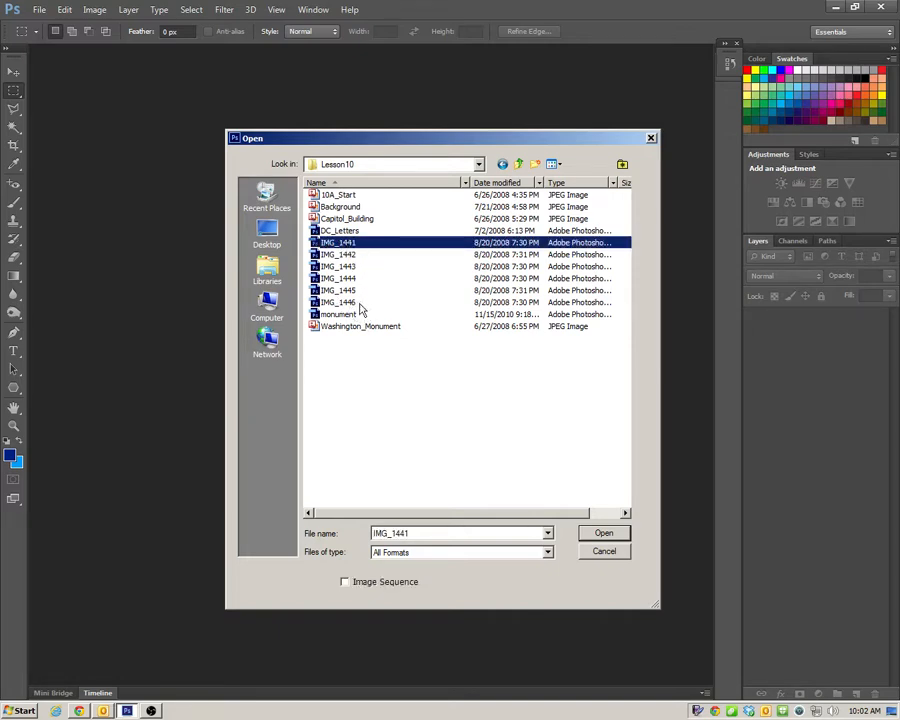
pyautogui.keyDown('shift'); pyautogui.click(345, 266); pyautogui.keyUp('shift')
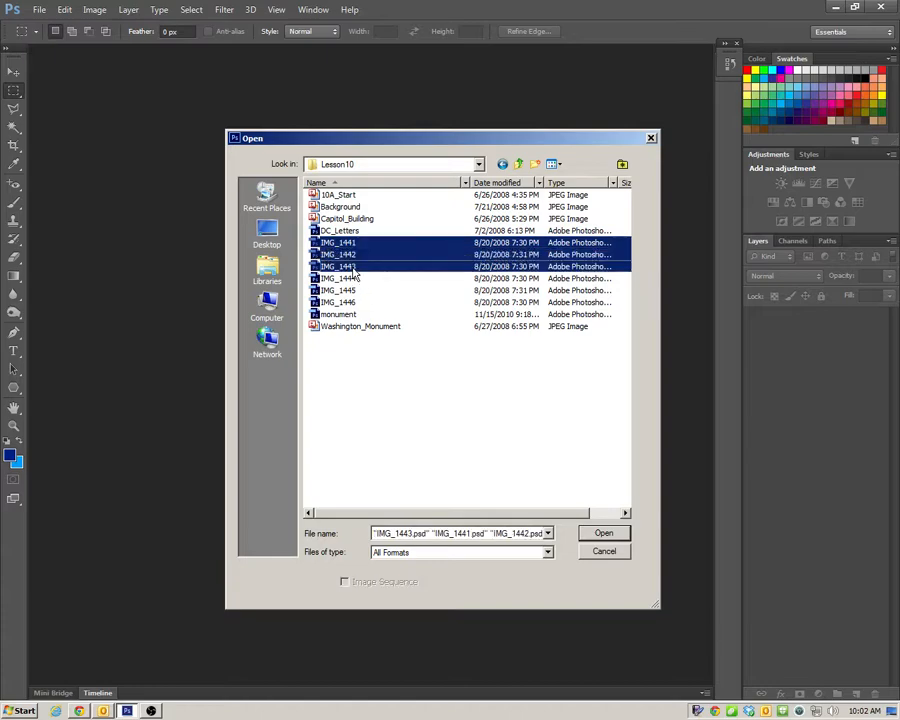
pyautogui.click(604, 534)
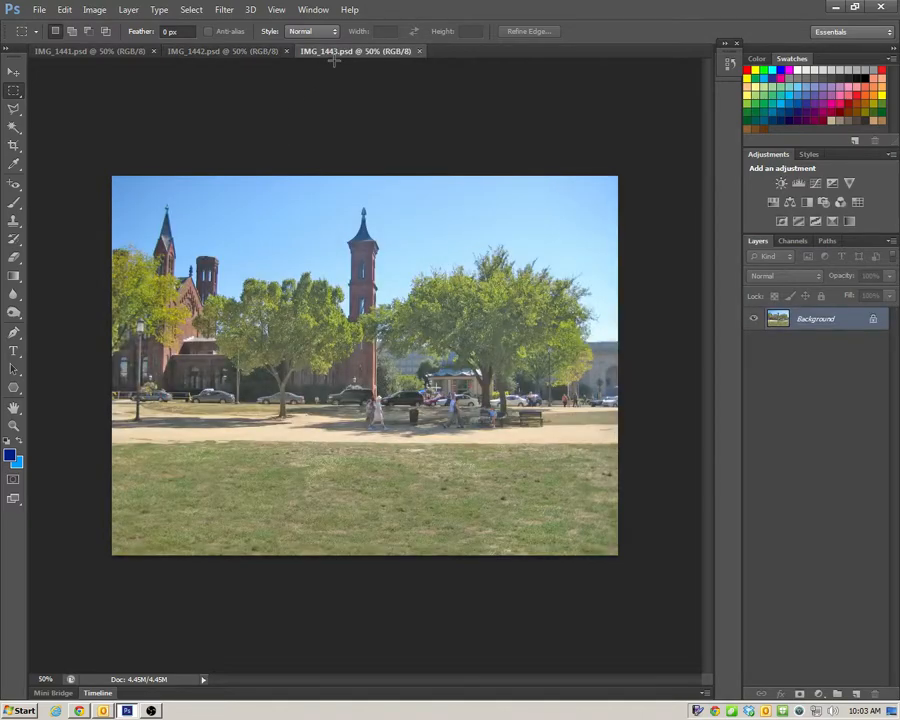
# Float the IMG_1442 and IMG_1443 images in separate windows side by side and compare their overlapping scenery and color
pyautogui.click(419, 51)
pyautogui.moveTo(419, 137); pyautogui.dragTo(486, 130)
pyautogui.moveTo(237, 51); pyautogui.dragTo(309, 136)
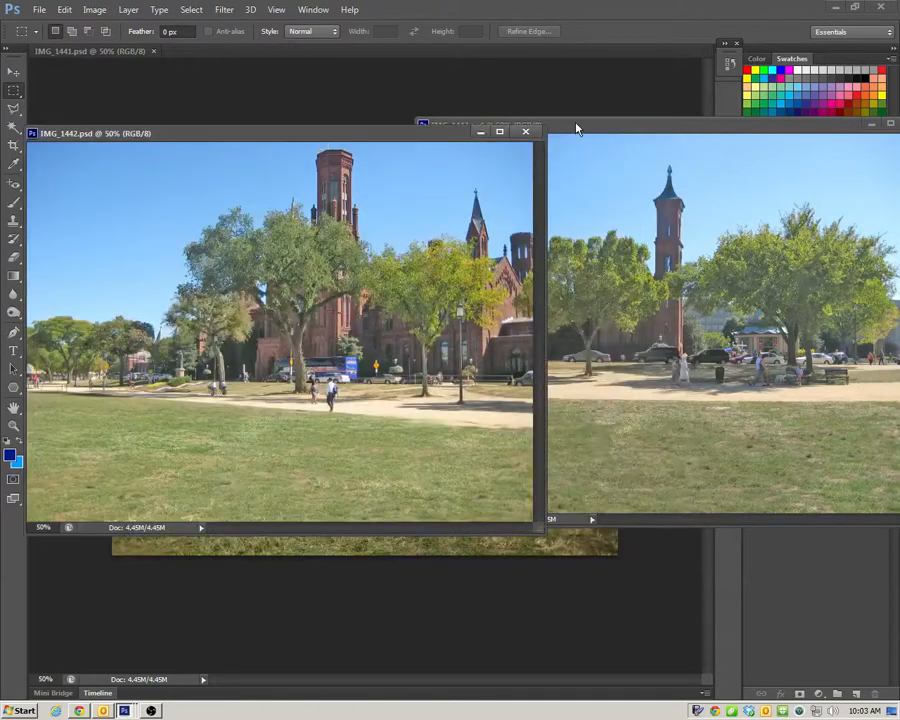
pyautogui.moveTo(576, 124); pyautogui.dragTo(727, 131)
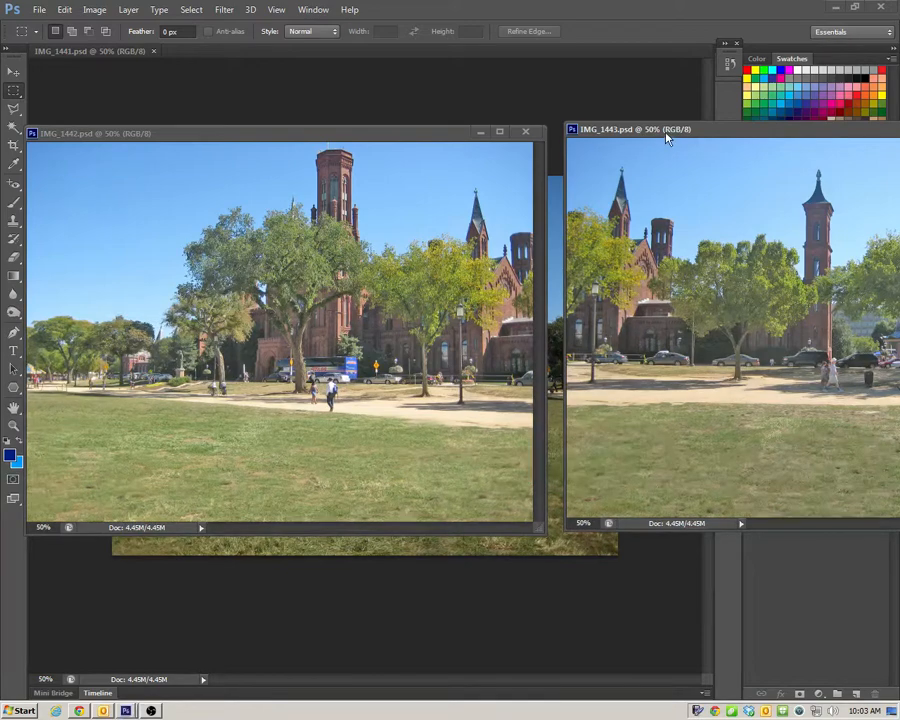
pyautogui.moveTo(667, 137)
pyautogui.mouseDown()
pyautogui.moveTo(654, 146)
pyautogui.moveTo(650, 139)
pyautogui.mouseUp()
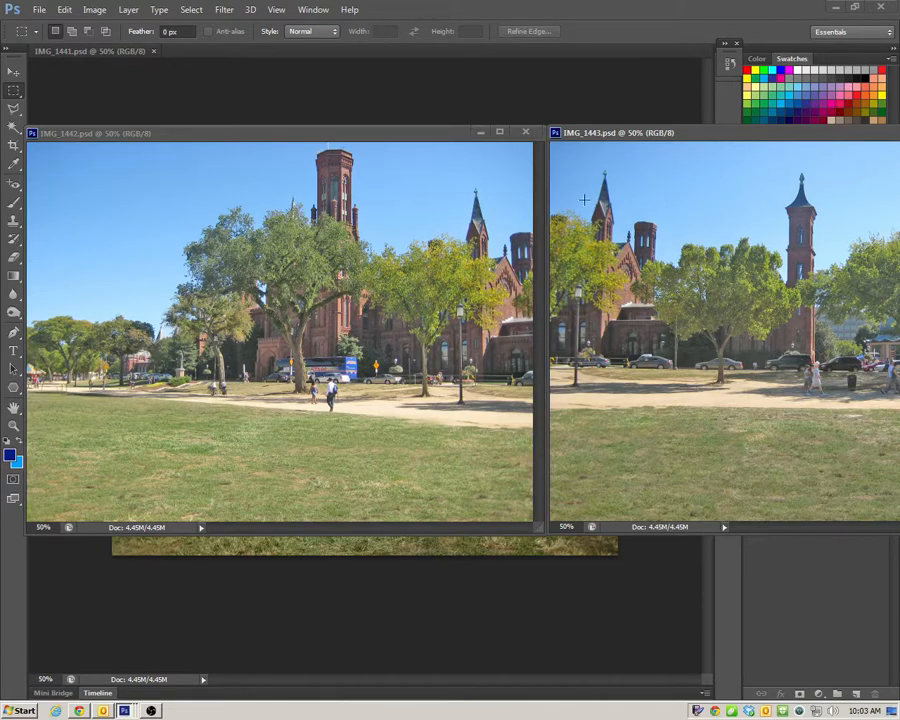
pyautogui.moveTo(636, 143); pyautogui.dragTo(569, 156)
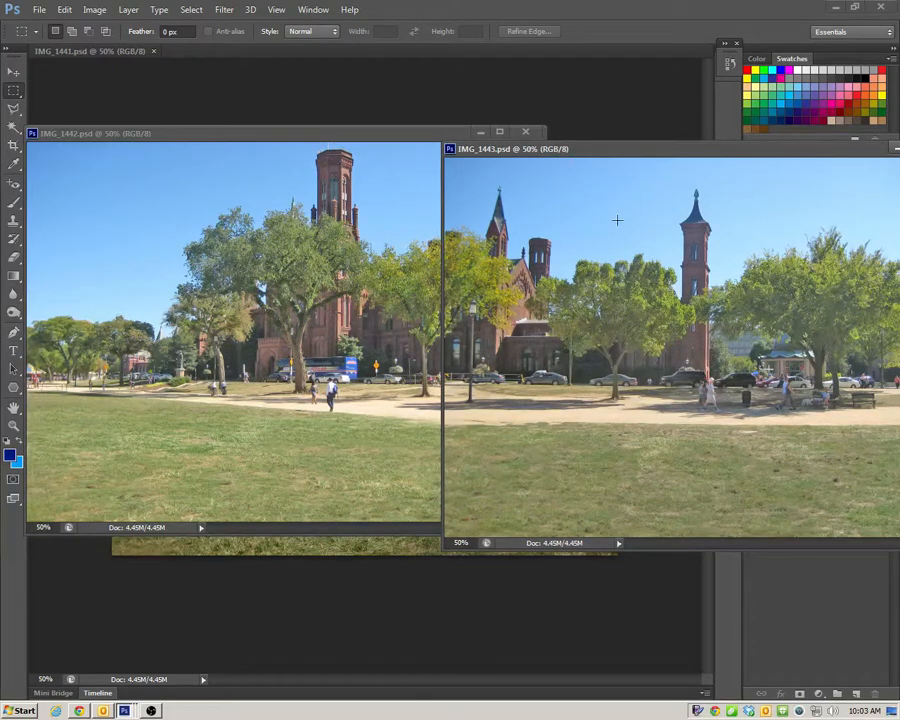
pyautogui.moveTo(588, 153); pyautogui.dragTo(705, 136)
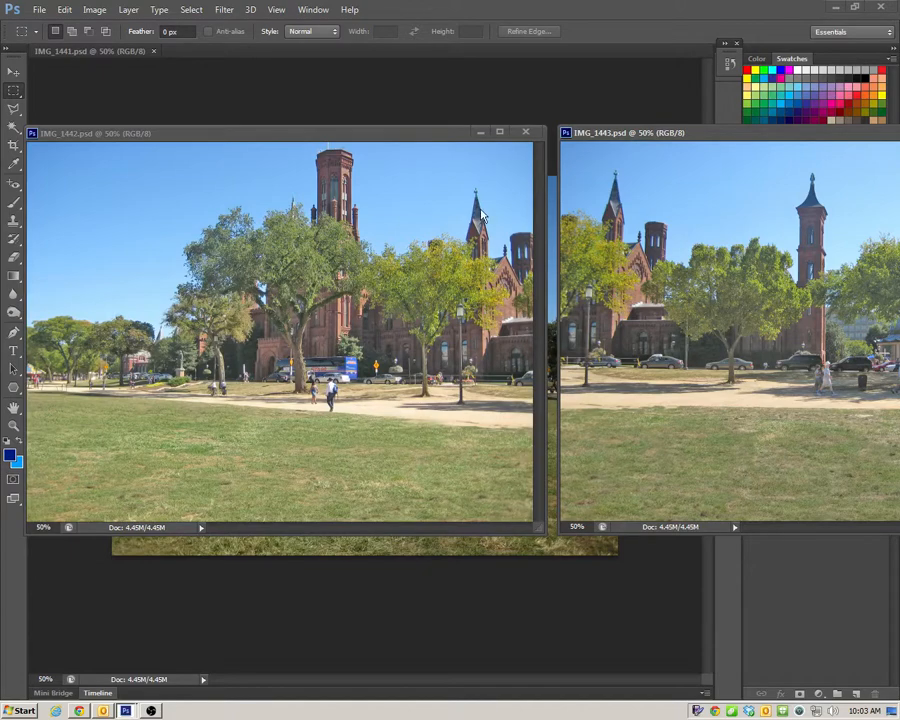
pyautogui.moveTo(637, 140); pyautogui.dragTo(390, 215)
# Close the IMG_1443, IMG_1442 and IMG_1441 images
pyautogui.click(812, 203)
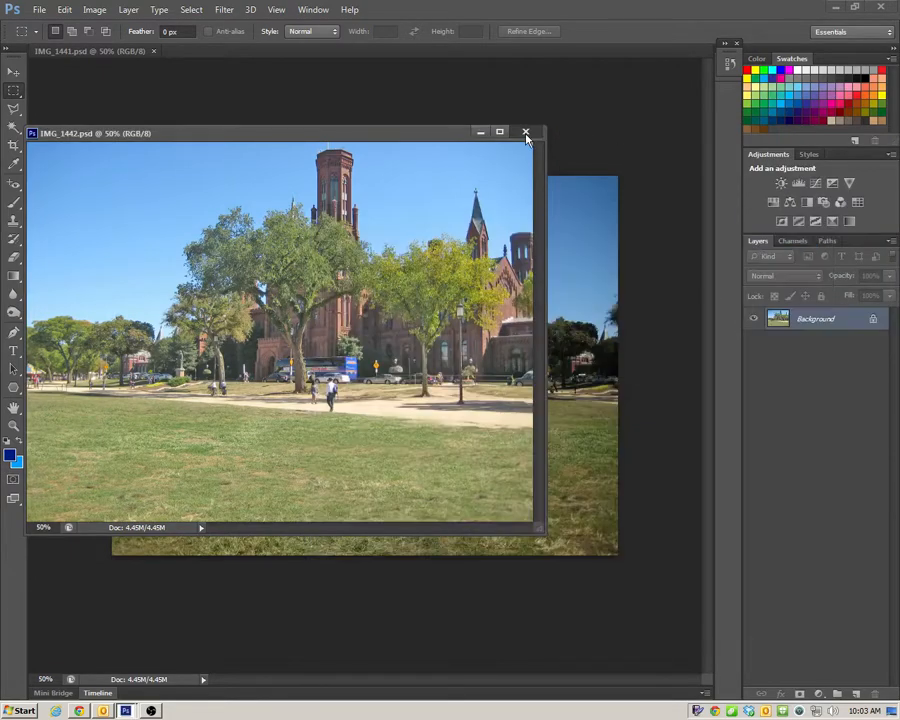
pyautogui.click(525, 132)
pyautogui.click(154, 51)
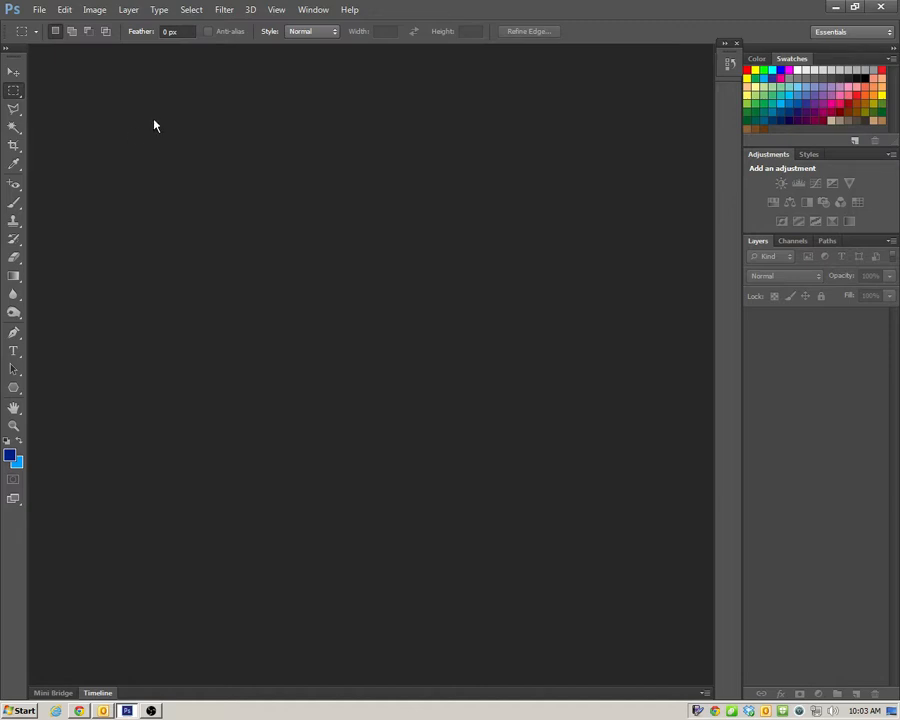
# Open IMG_1441 and IMG_1442 from the Lesson10 folder, one after the other
pyautogui.click(37, 10)
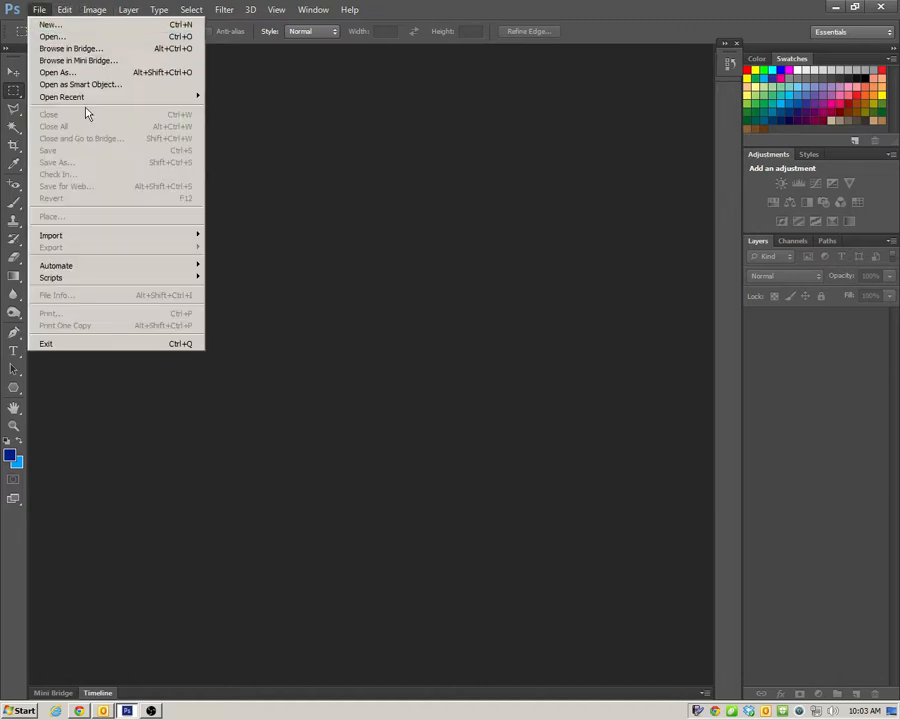
pyautogui.click(78, 40)
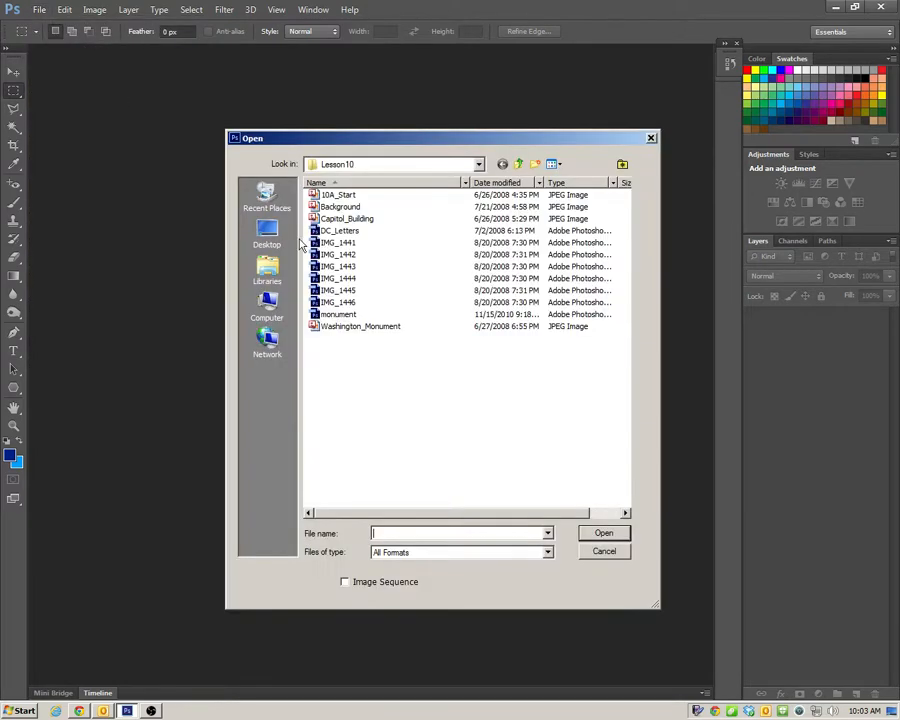
pyautogui.click(318, 243)
pyautogui.click(604, 534)
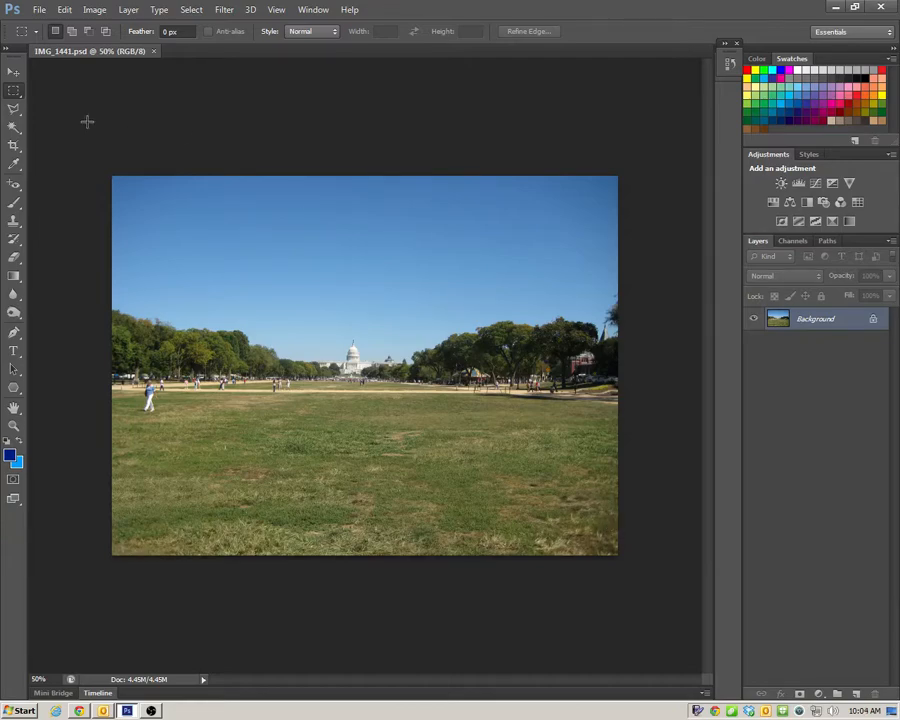
pyautogui.click(39, 9)
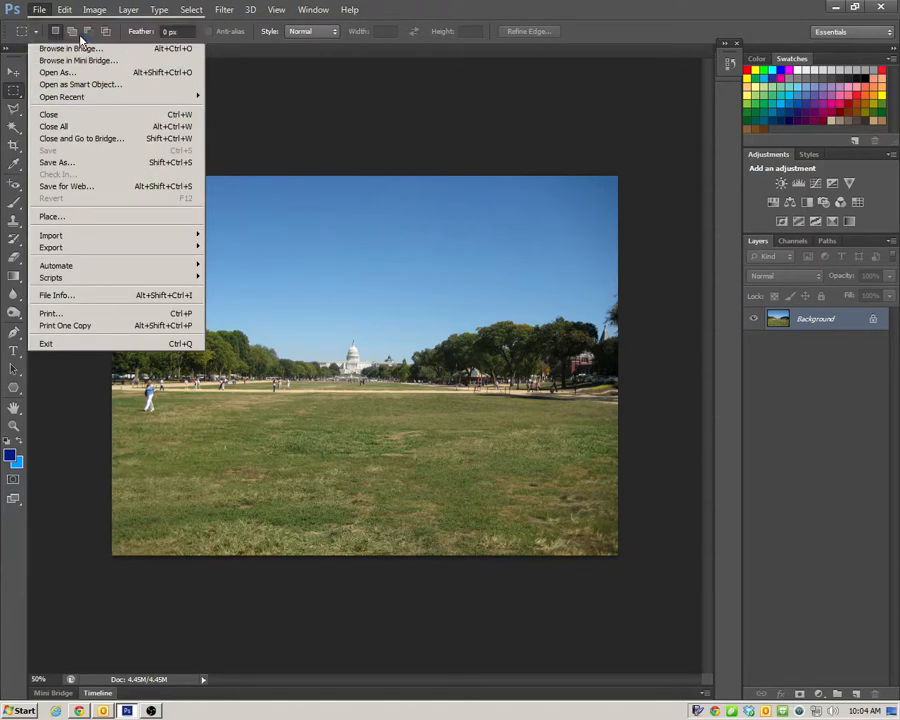
pyautogui.click(55, 36)
pyautogui.click(338, 254)
pyautogui.click(612, 535)
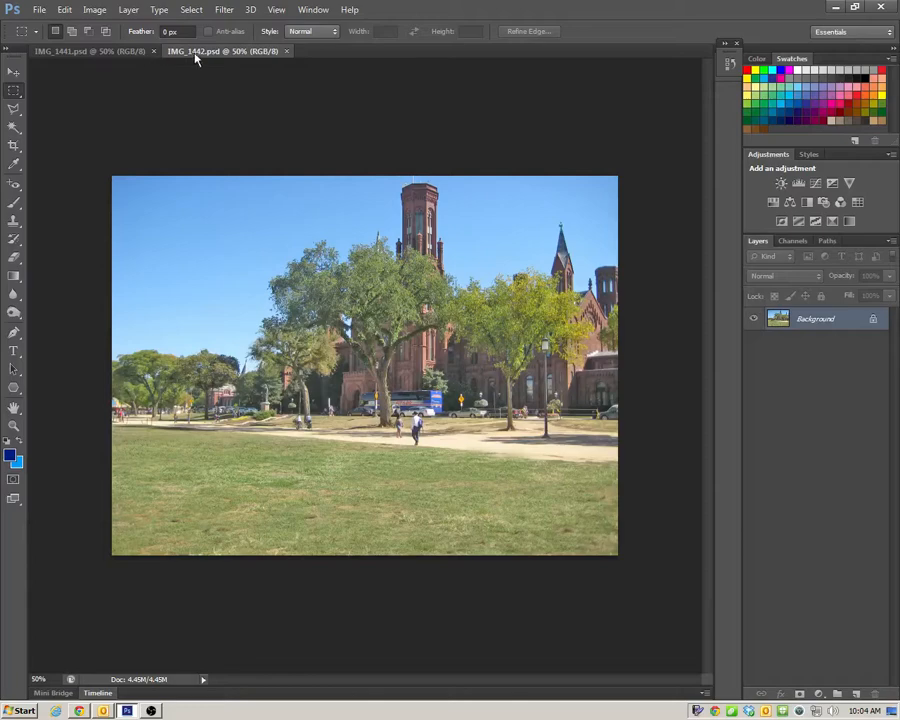
# Apply Match Color to IMG_1442 with IMG_1441.psd as the source, and compare the two images
pyautogui.click(131, 53)
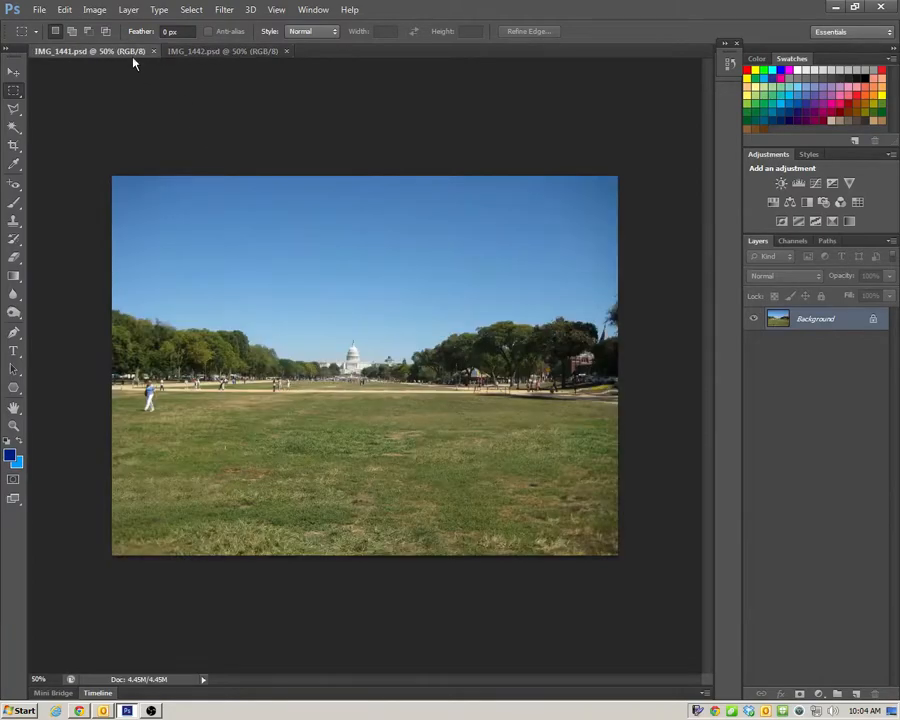
pyautogui.click(221, 50)
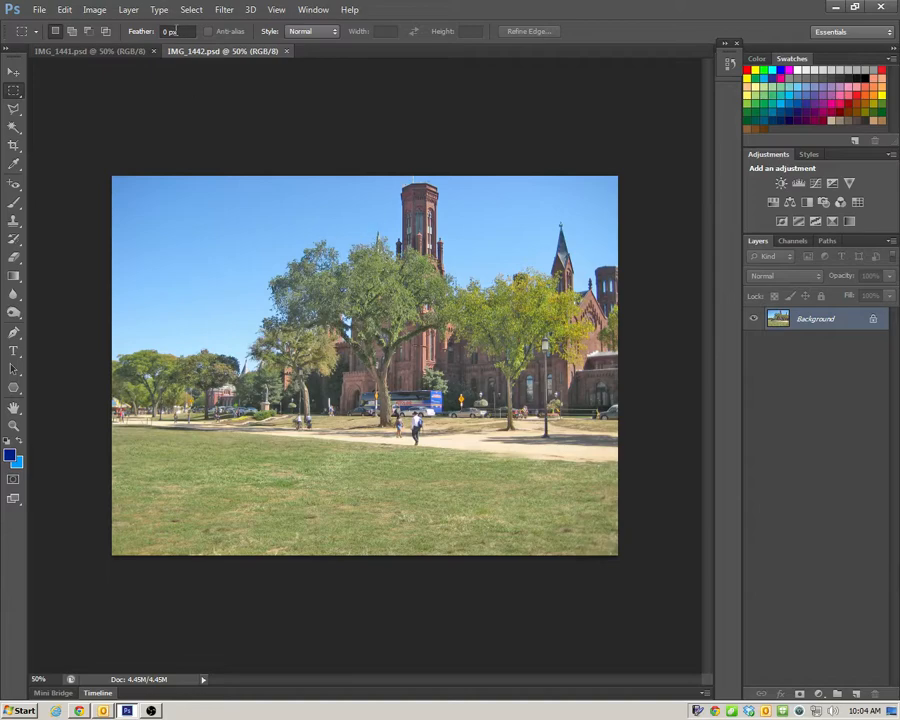
pyautogui.click(98, 10)
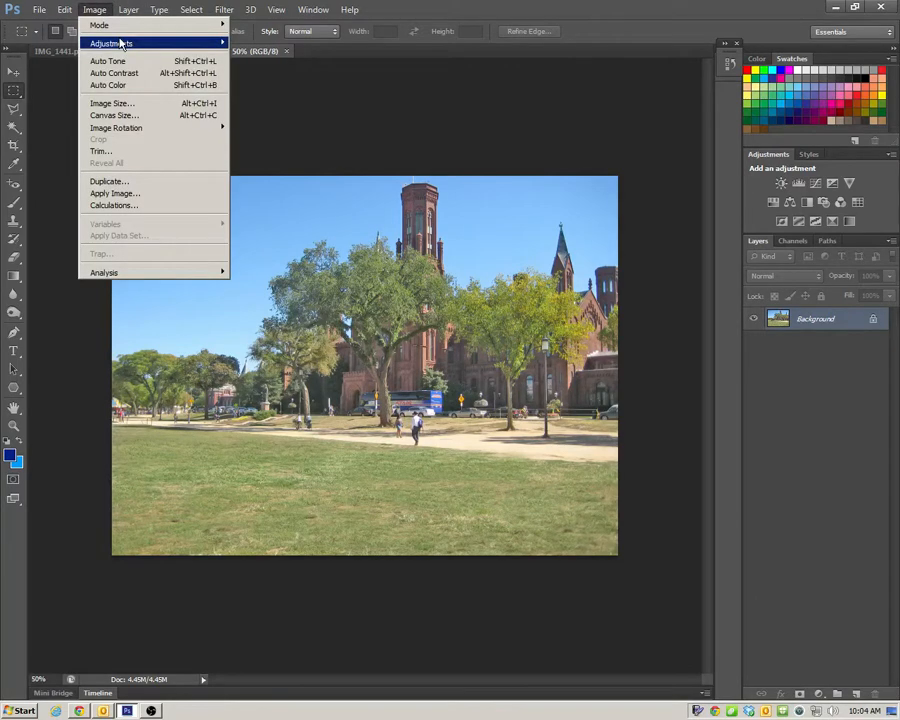
pyautogui.moveTo(120, 43)
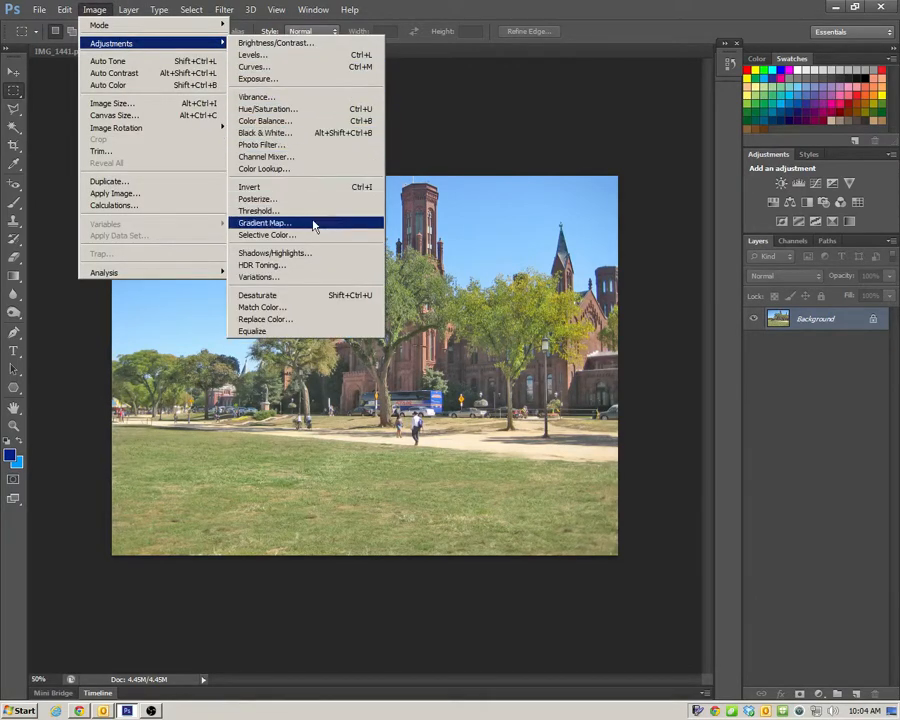
pyautogui.click(300, 307)
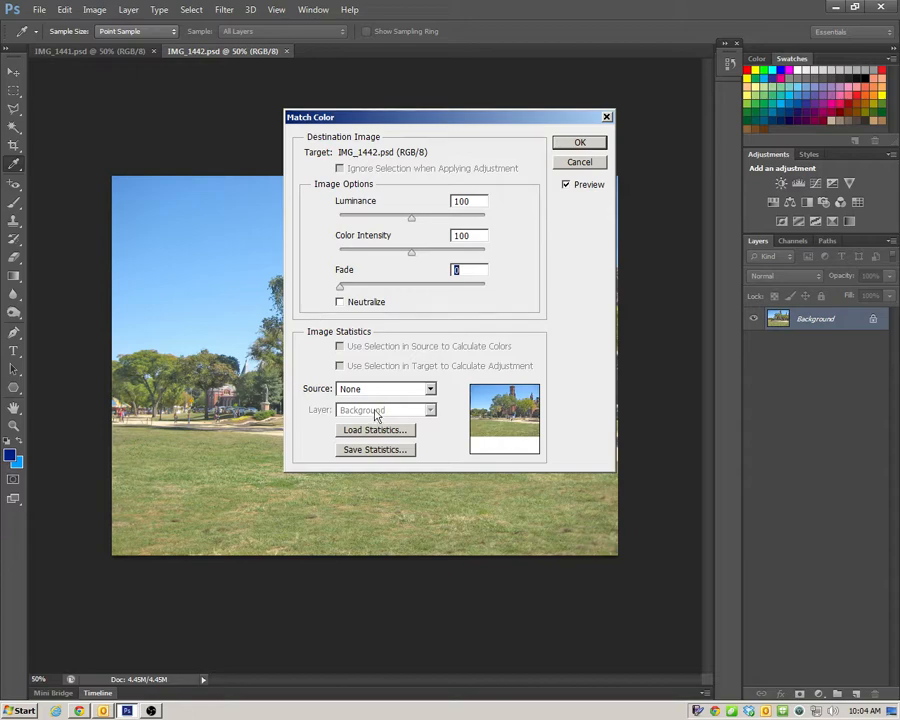
pyautogui.click(431, 390)
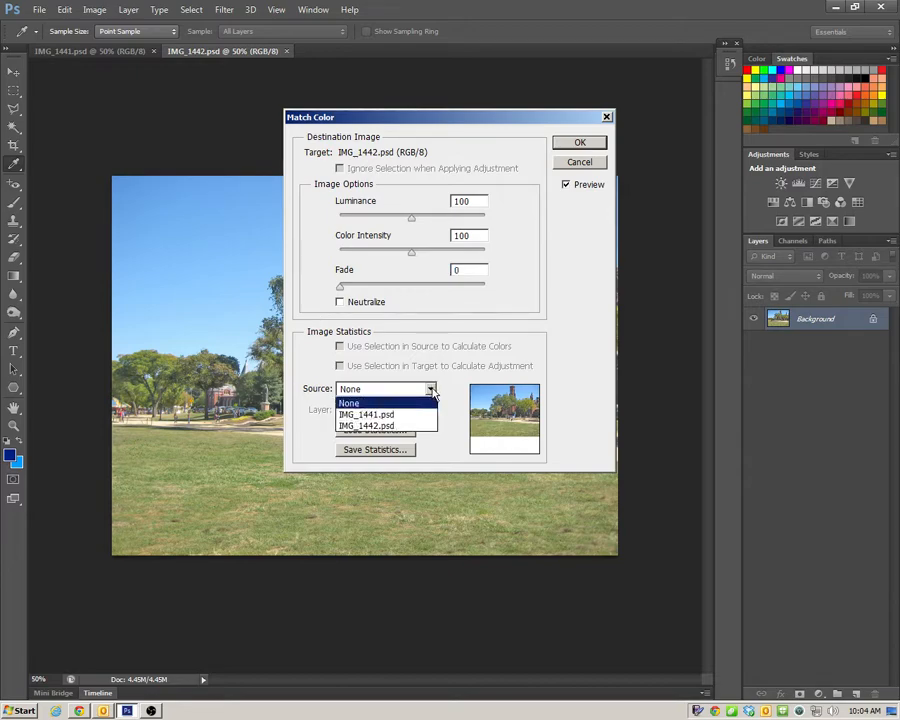
pyautogui.click(380, 414)
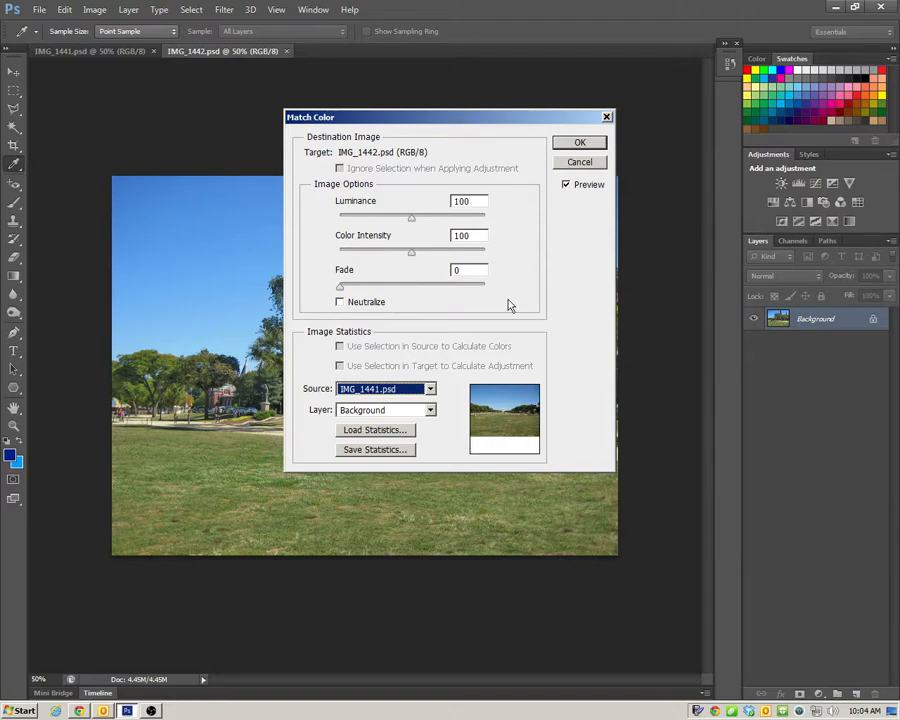
pyautogui.click(580, 143)
pyautogui.click(128, 52)
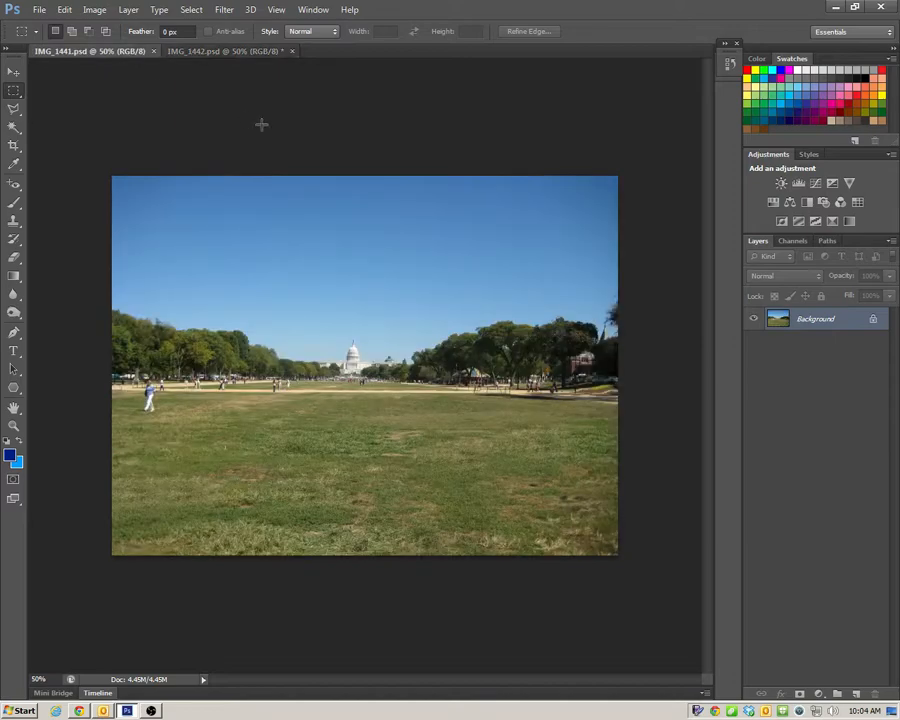
pyautogui.click(217, 53)
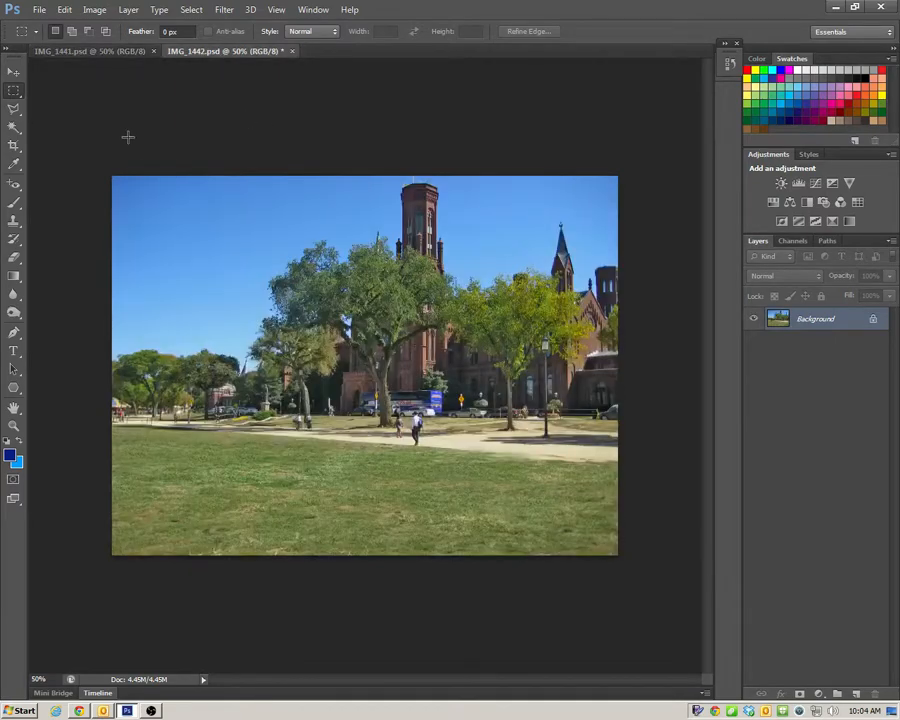
pyautogui.click(113, 56)
pyautogui.click(216, 56)
# Open the images IMG_1443 through IMG_1446 from the Lesson10 folder together
pyautogui.click(40, 9)
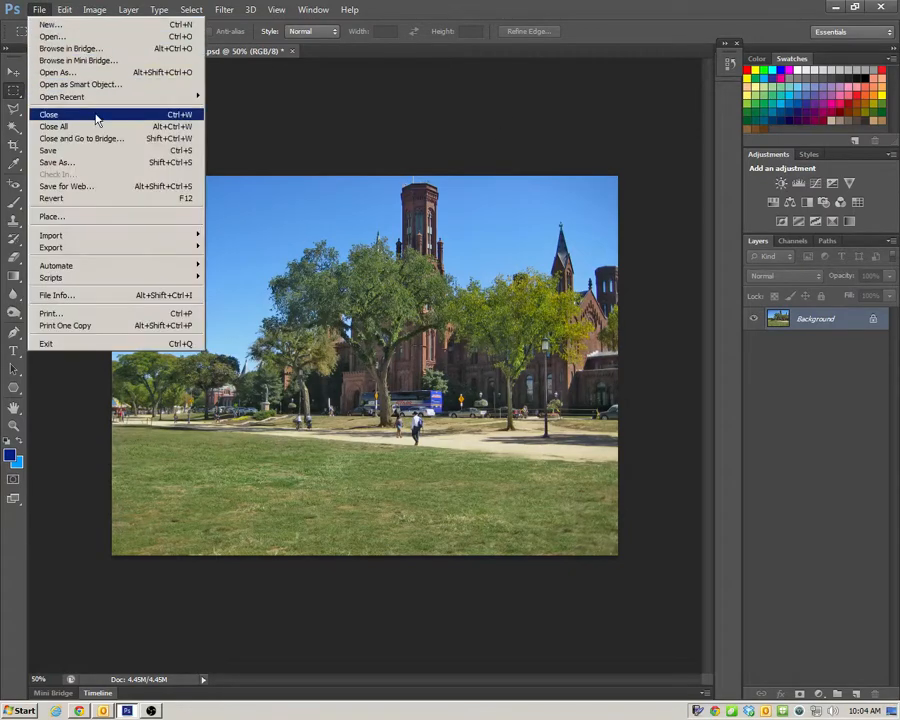
pyautogui.click(78, 36)
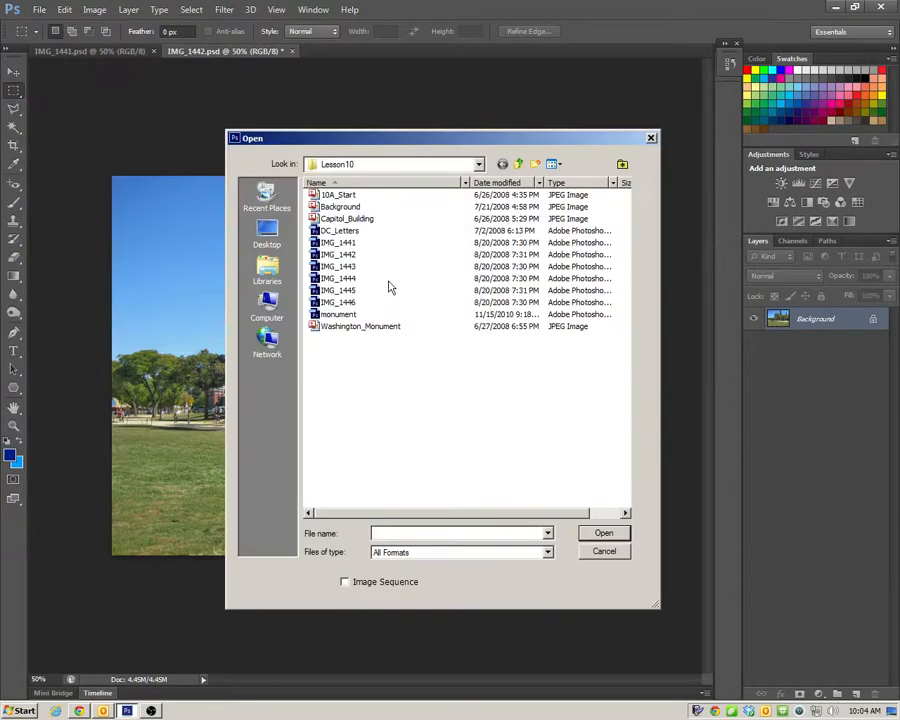
pyautogui.click(380, 266)
pyautogui.keyDown('shift'); pyautogui.click(380, 302); pyautogui.keyUp('shift')
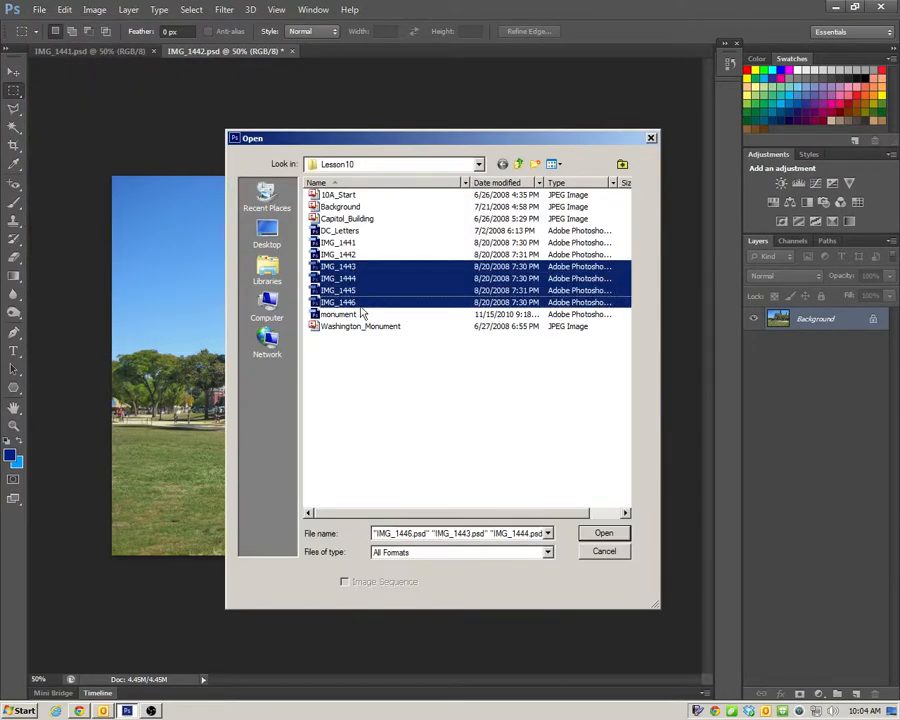
pyautogui.click(600, 533)
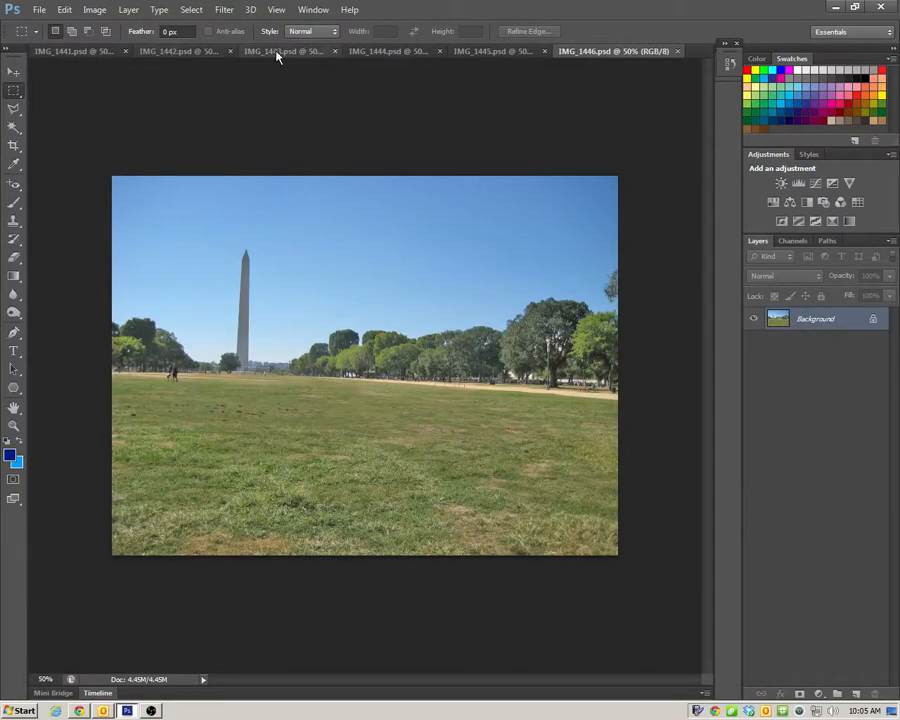
# Apply Match Color to IMG_1443 with IMG_1441.psd as the source, after viewing IMG_1441 for reference
pyautogui.click(65, 51)
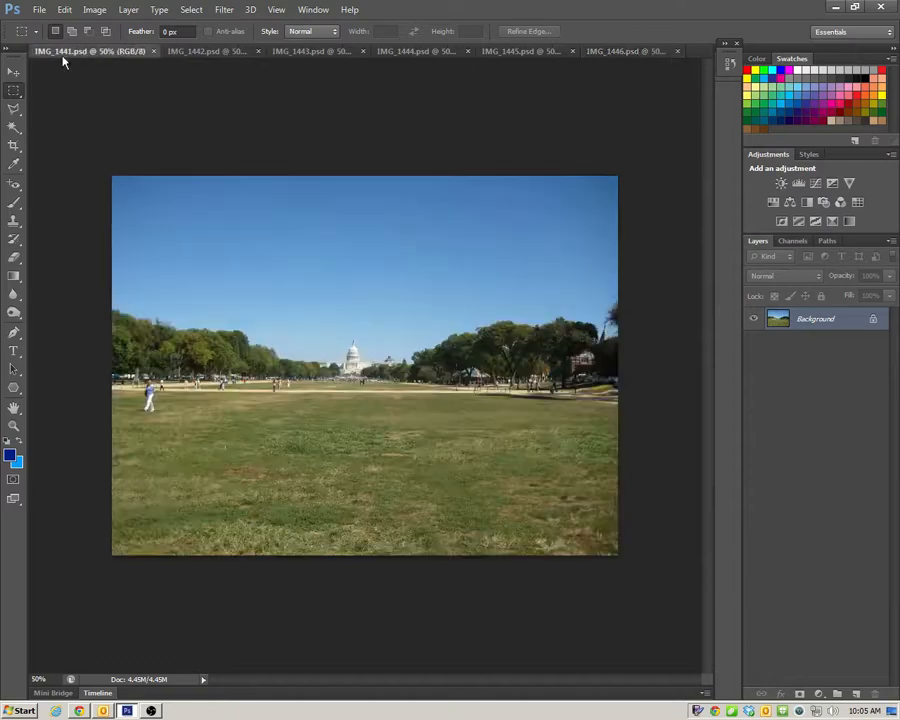
pyautogui.click(307, 52)
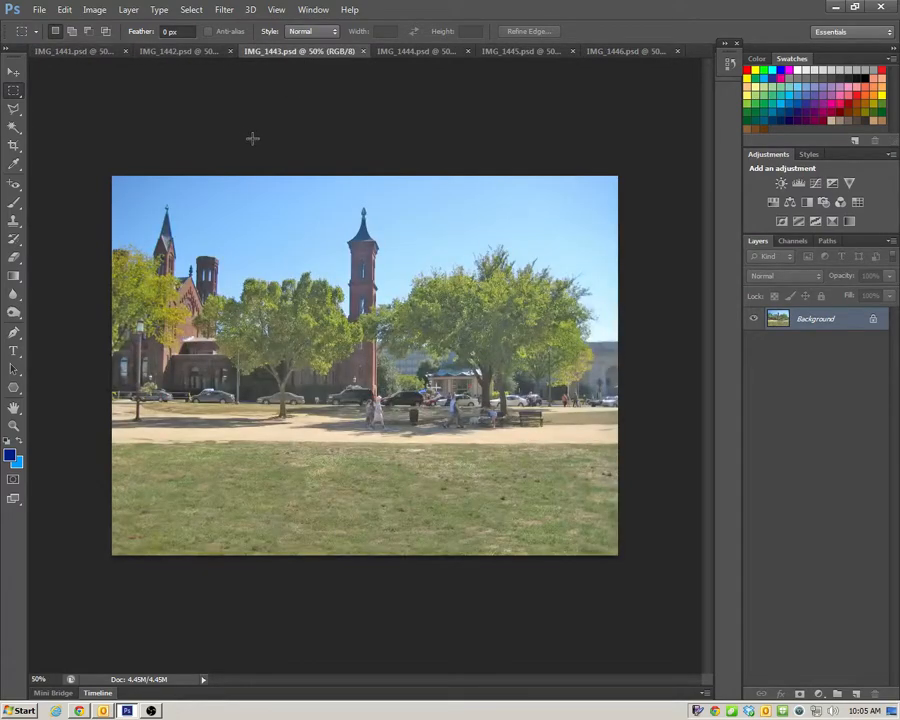
pyautogui.click(94, 10)
pyautogui.moveTo(125, 48)
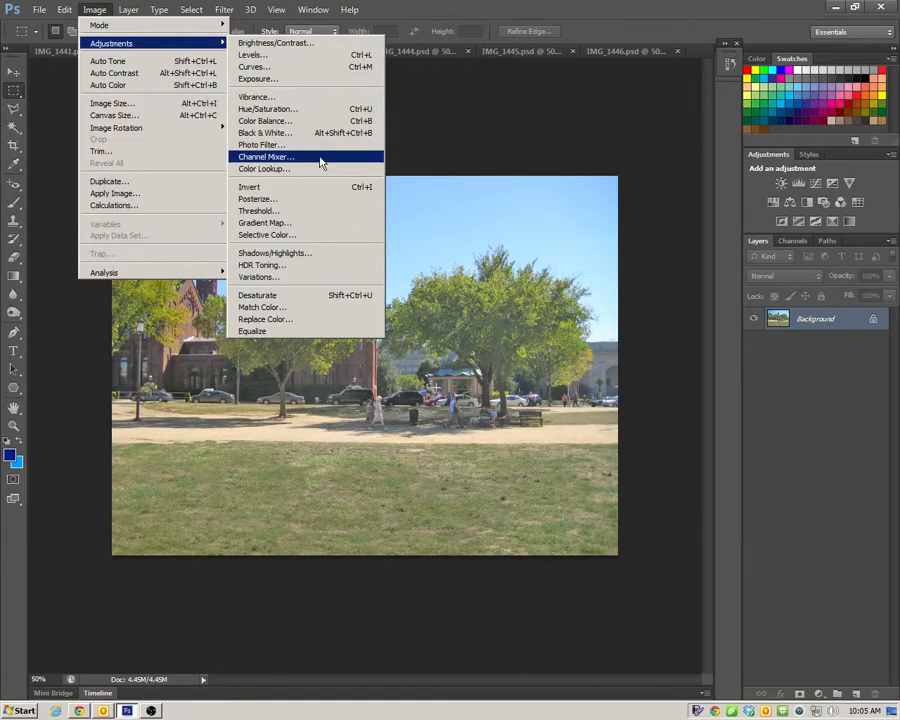
pyautogui.click(308, 308)
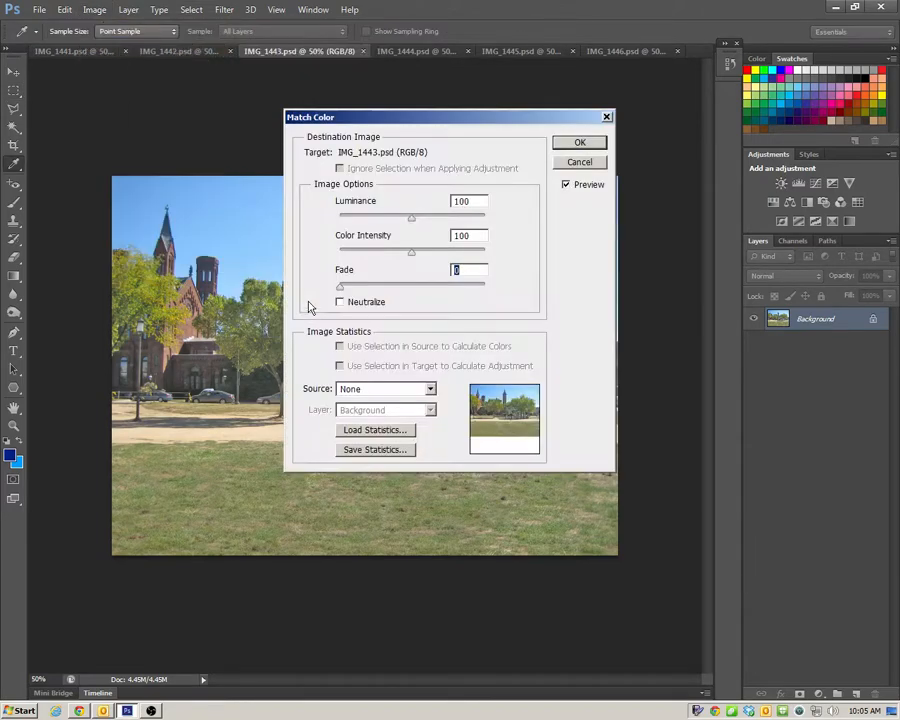
pyautogui.click(385, 390)
pyautogui.click(400, 416)
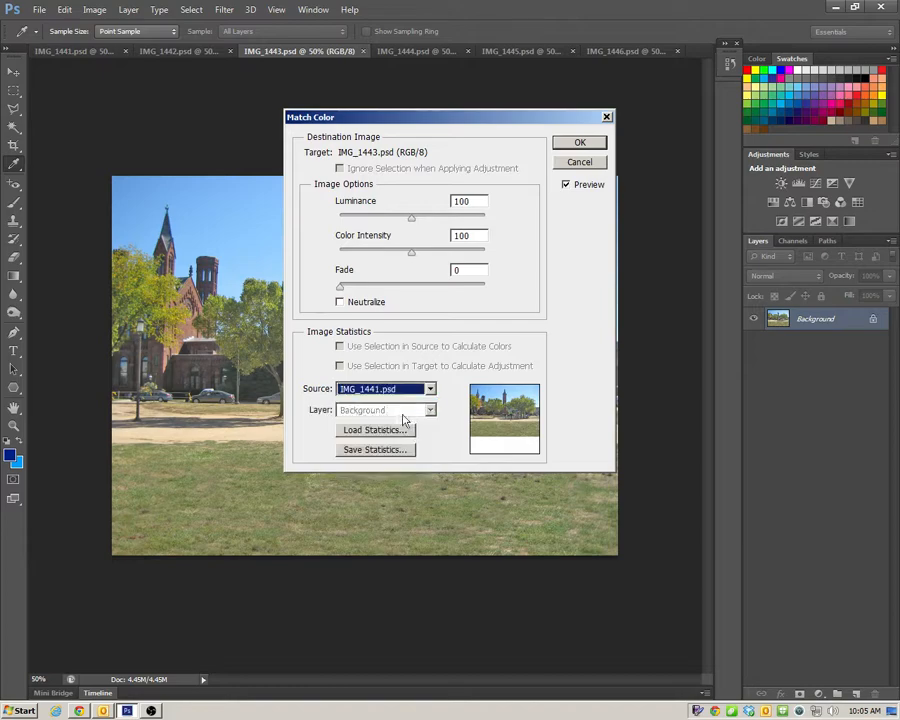
pyautogui.click(577, 144)
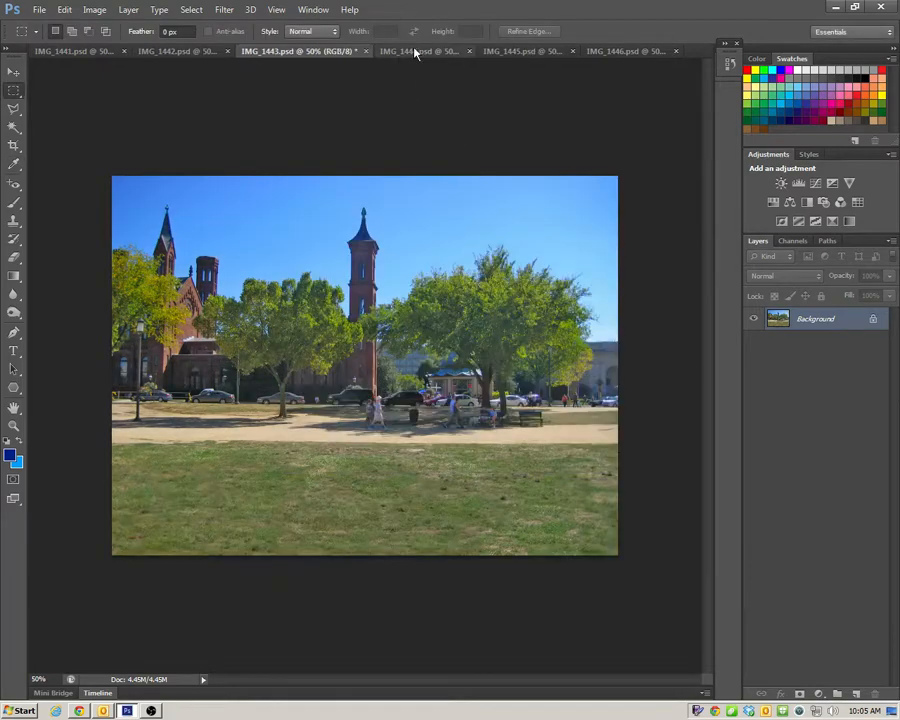
# Apply Match Color to IMG_1444 with IMG_1441.psd as the source
pyautogui.click(415, 51)
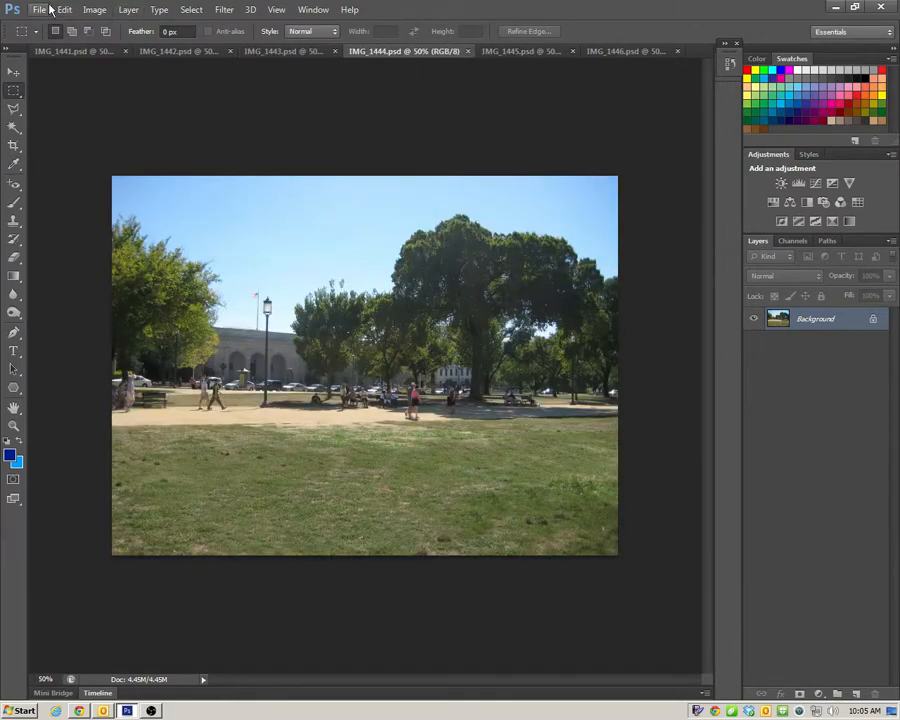
pyautogui.click(92, 10)
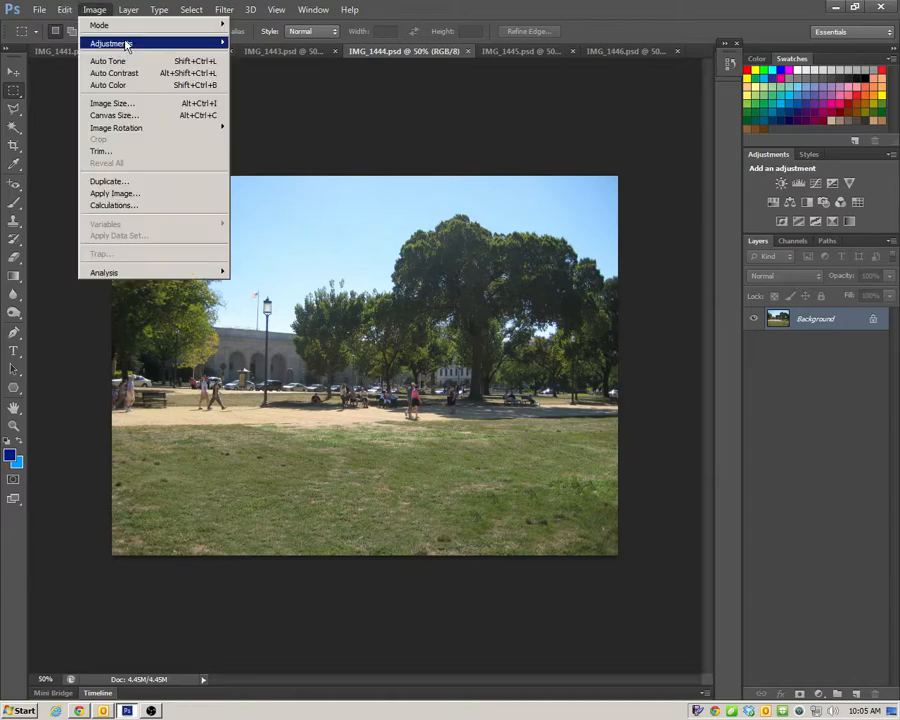
pyautogui.moveTo(124, 43)
pyautogui.click(300, 307)
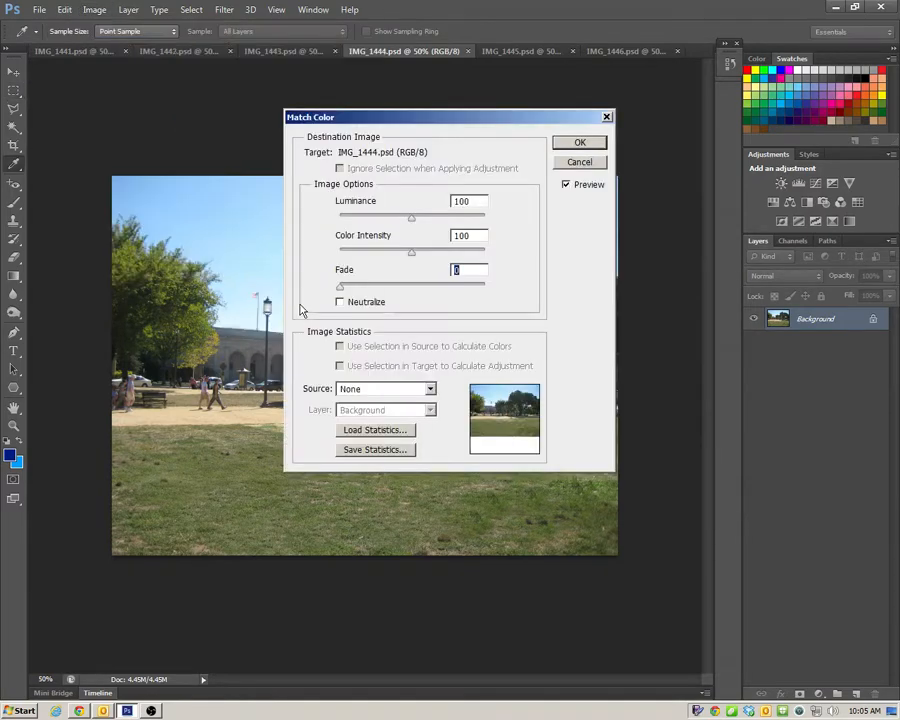
pyautogui.click(368, 391)
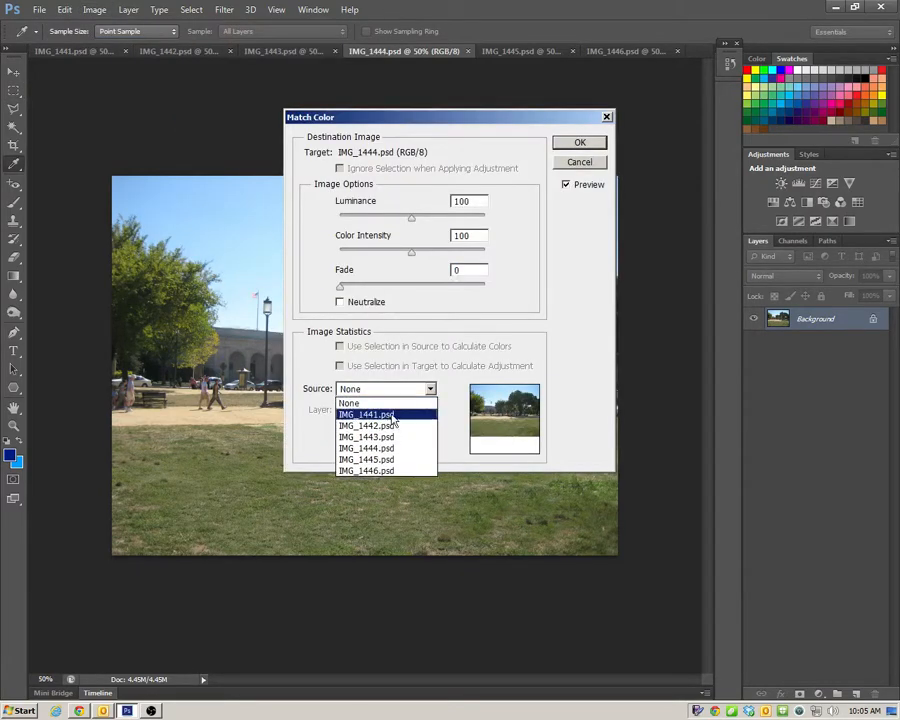
pyautogui.click(372, 414)
pyautogui.click(578, 142)
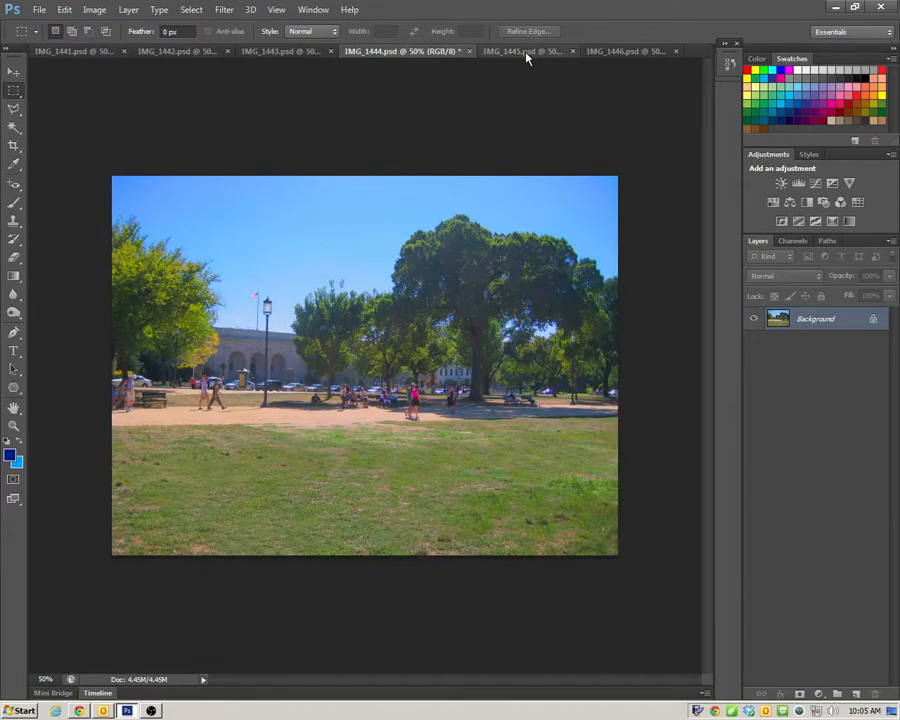
# Apply Match Color to IMG_1445 with IMG_1441.psd as the source
pyautogui.click(524, 51)
pyautogui.click(94, 9)
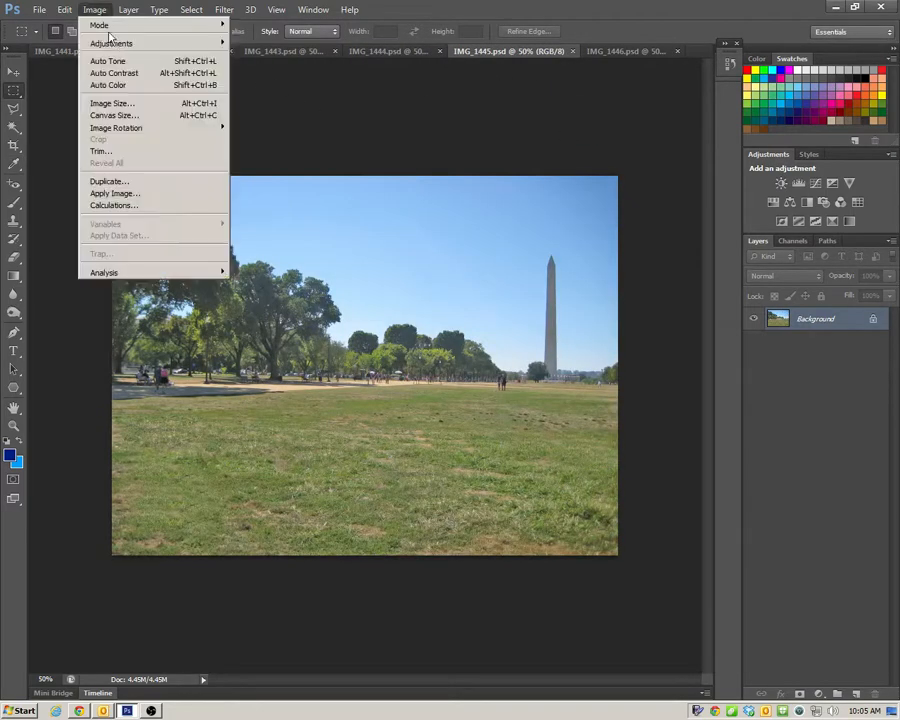
pyautogui.moveTo(128, 46)
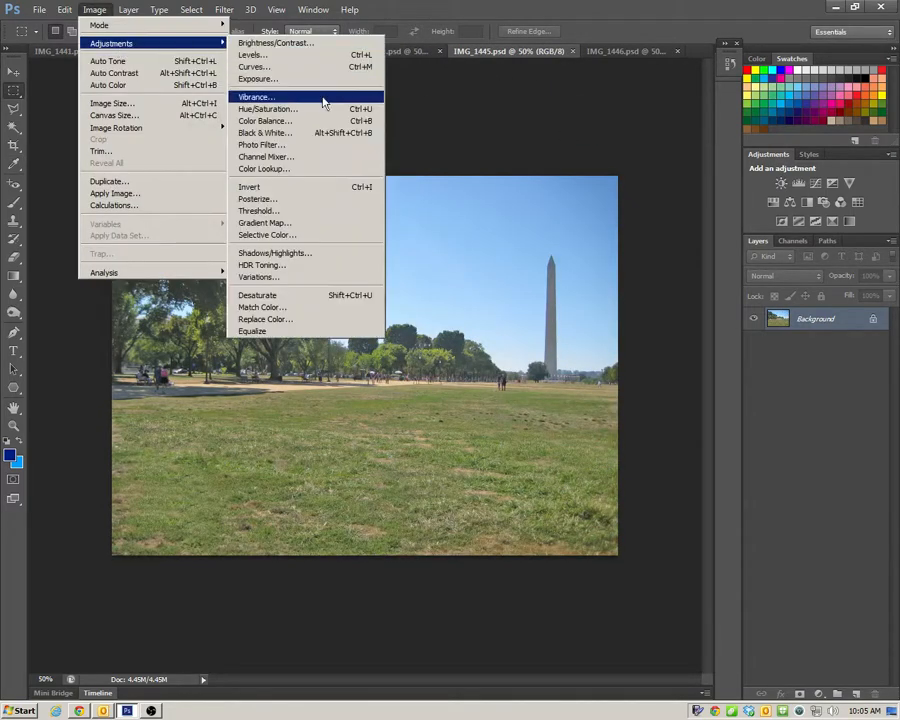
pyautogui.click(308, 306)
pyautogui.click(367, 390)
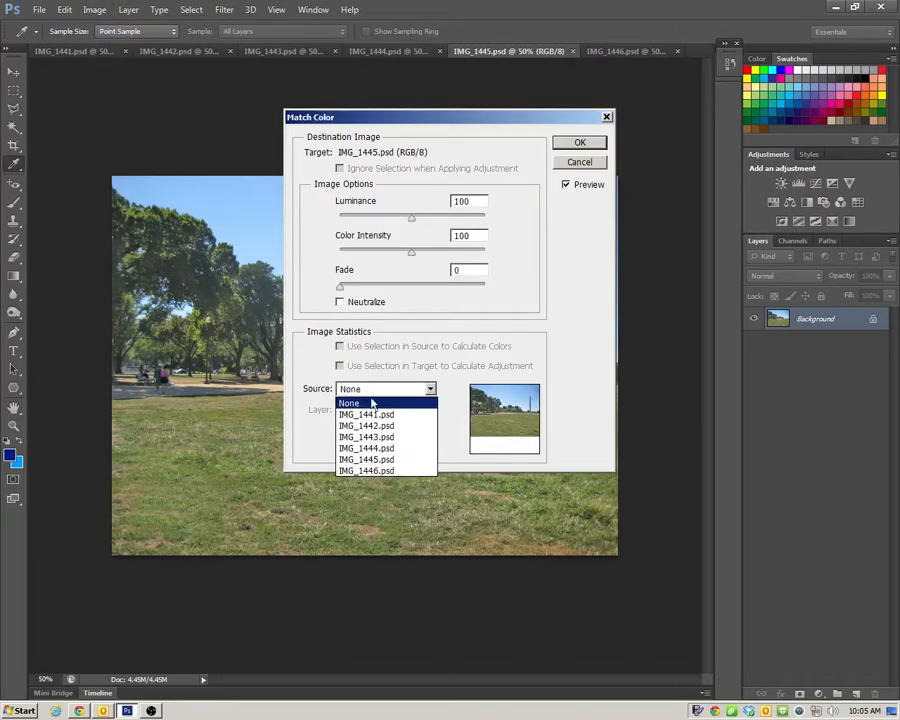
pyautogui.click(382, 415)
pyautogui.click(572, 147)
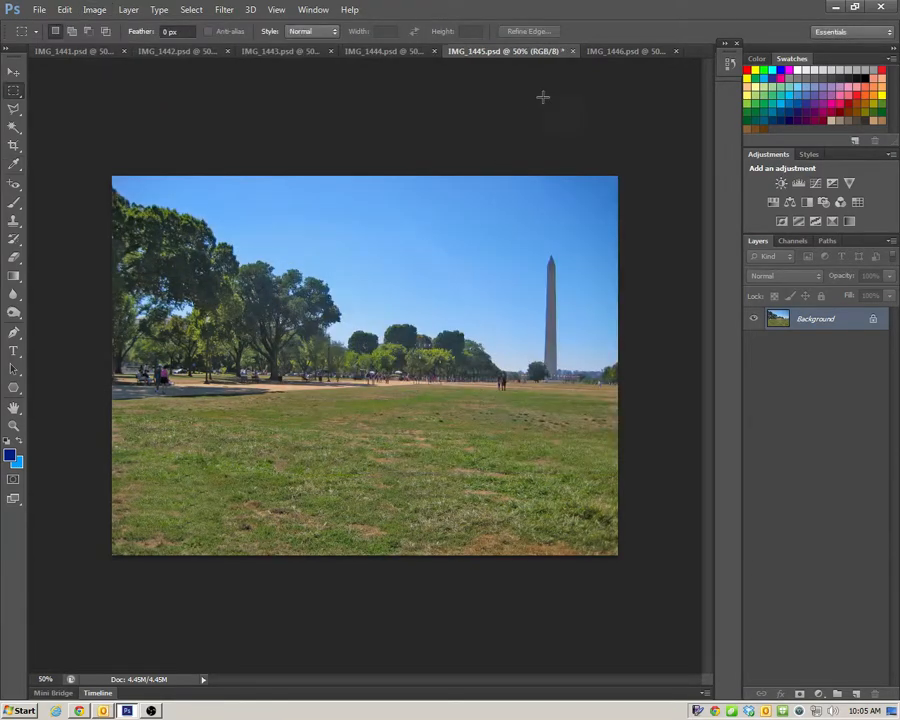
# Apply Match Color to IMG_1446 with IMG_1441.psd as the source, and review the other images in turn from IMG_1445 back to IMG_1441
pyautogui.click(631, 51)
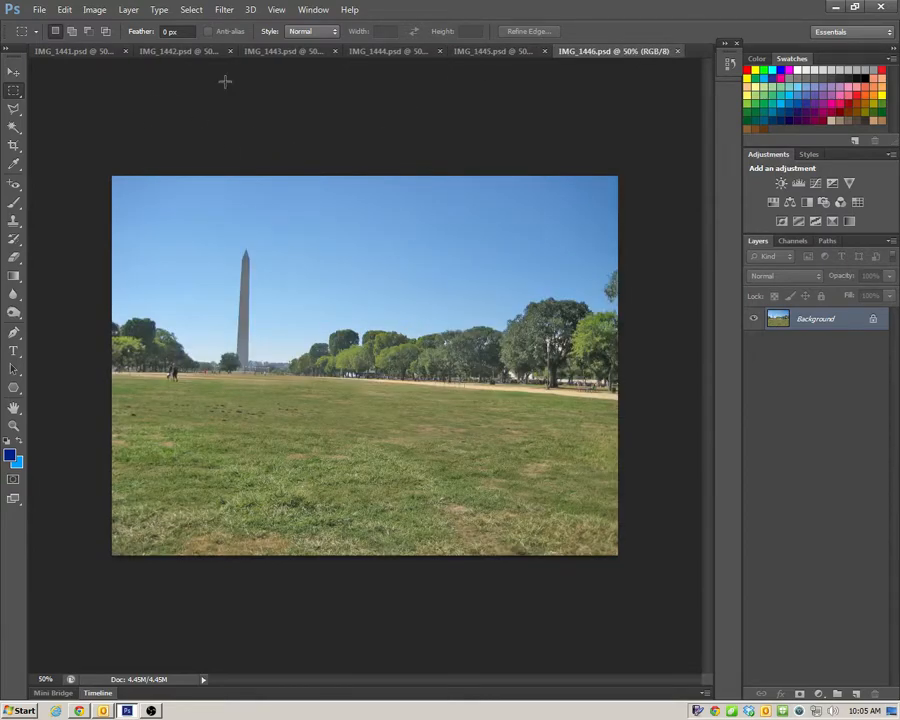
pyautogui.click(94, 9)
pyautogui.moveTo(126, 47)
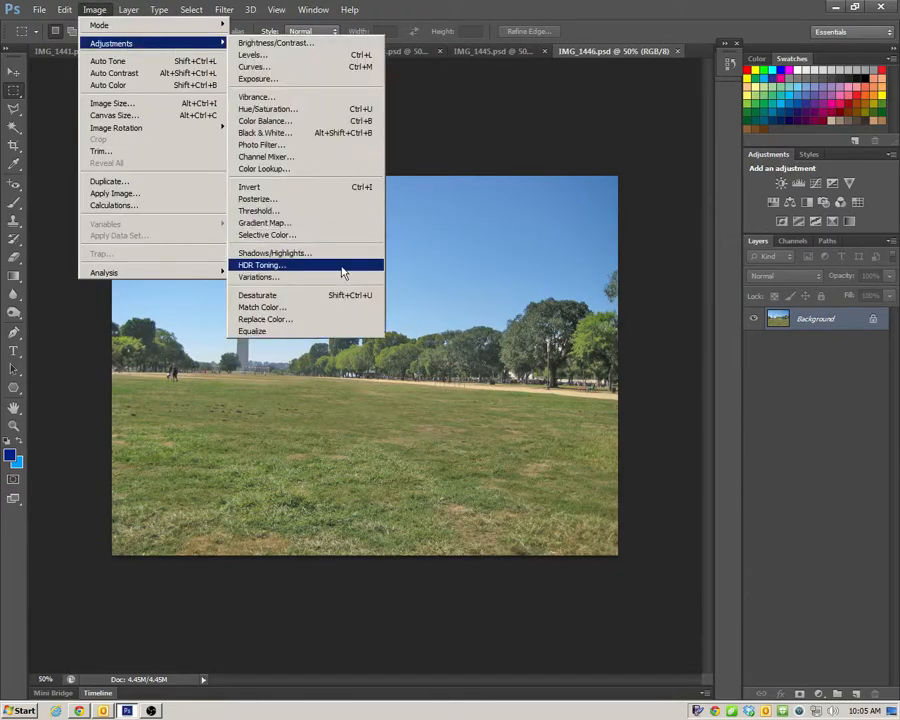
pyautogui.click(305, 305)
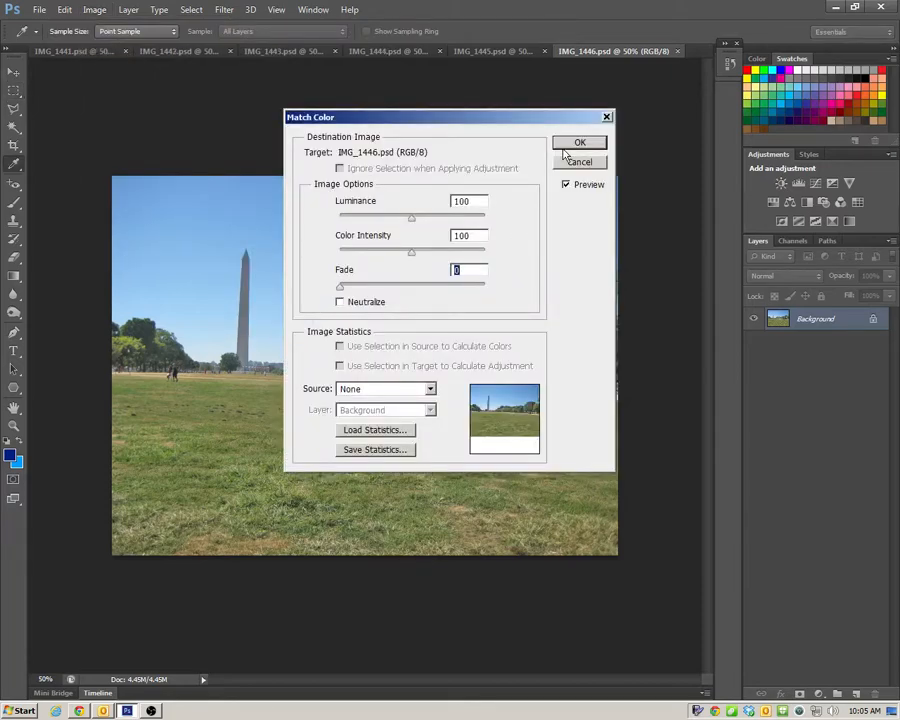
pyautogui.click(392, 389)
pyautogui.click(397, 414)
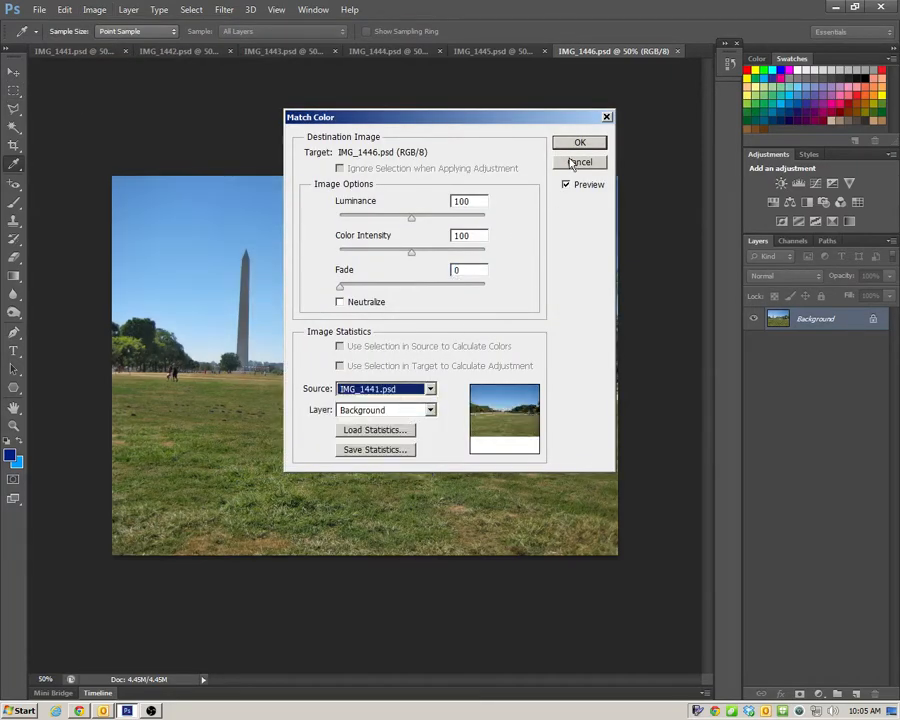
pyautogui.click(577, 141)
pyautogui.click(506, 52)
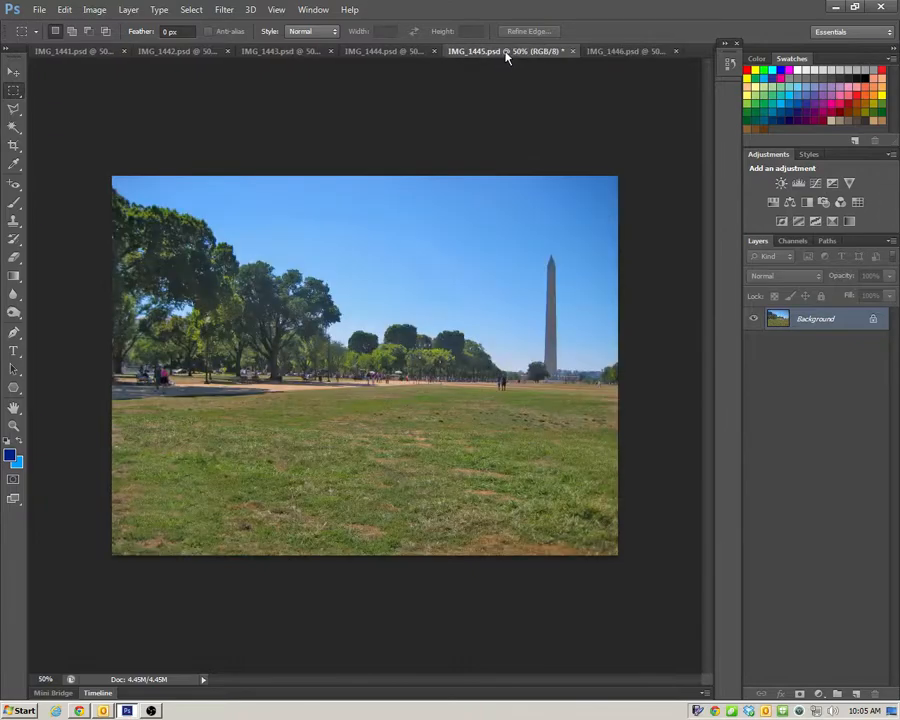
pyautogui.click(385, 52)
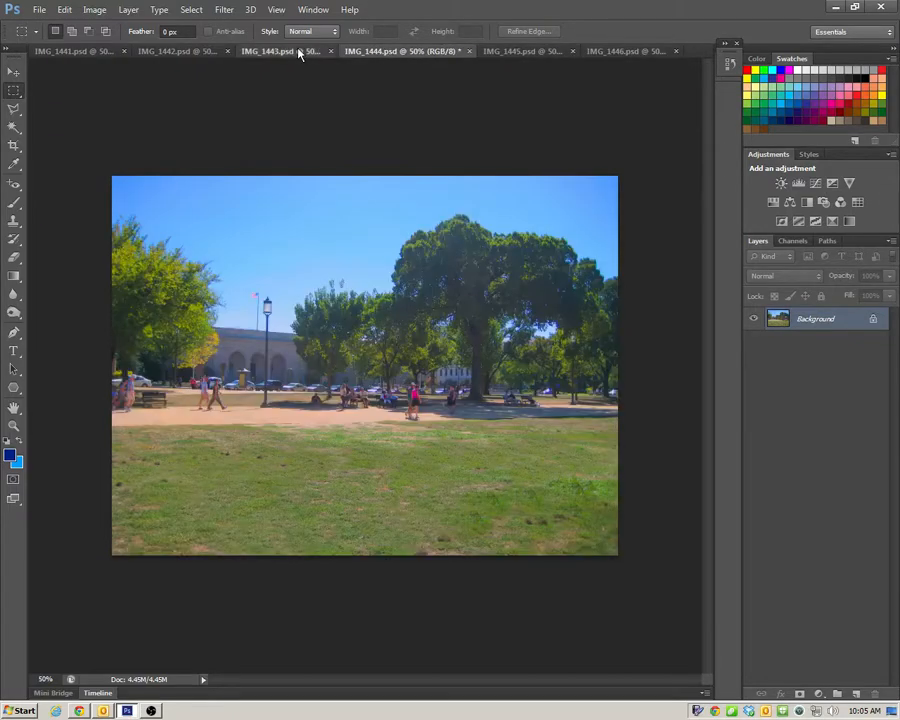
pyautogui.click(301, 54)
pyautogui.click(201, 55)
pyautogui.click(75, 52)
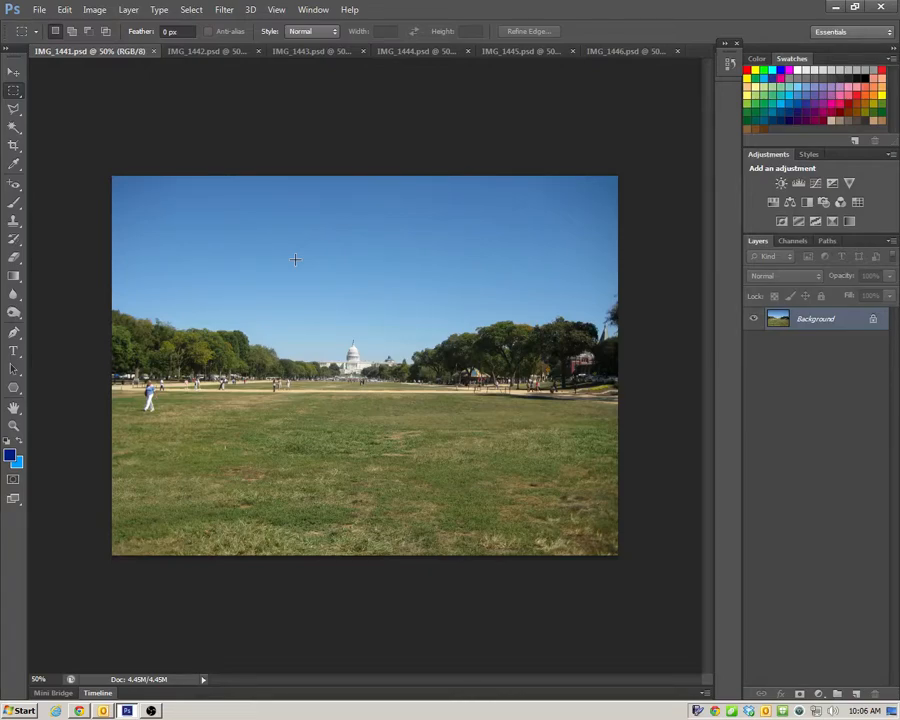
# Photomerge IMG_1441 through IMG_1446 from the Lesson10 folder into a panorama using Auto layout, image blending, Vignette Removal and Geometric Distortion Correction
pyautogui.click(40, 11)
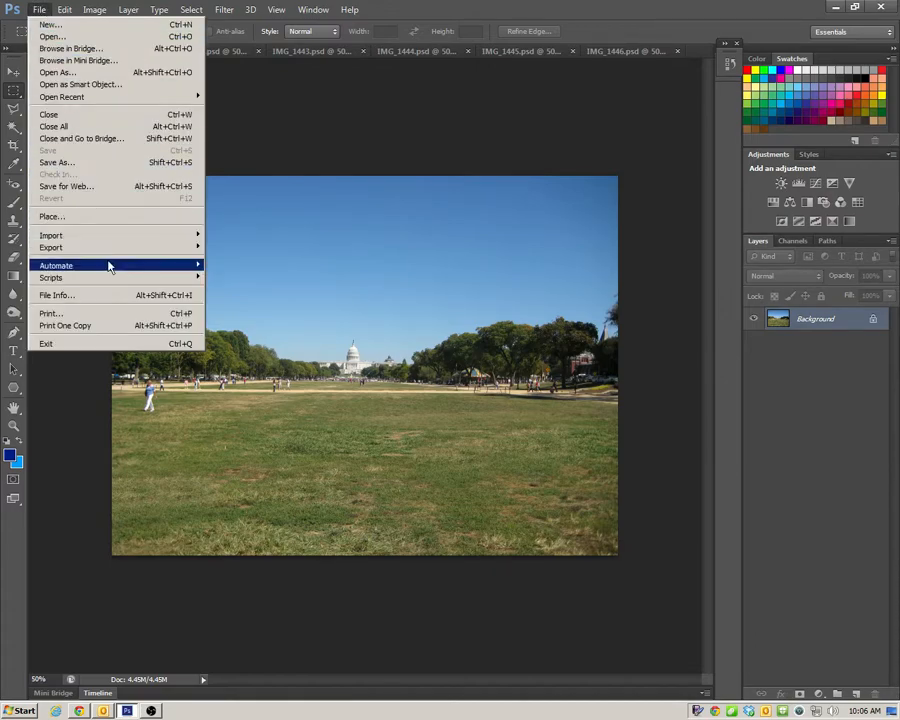
pyautogui.moveTo(109, 266)
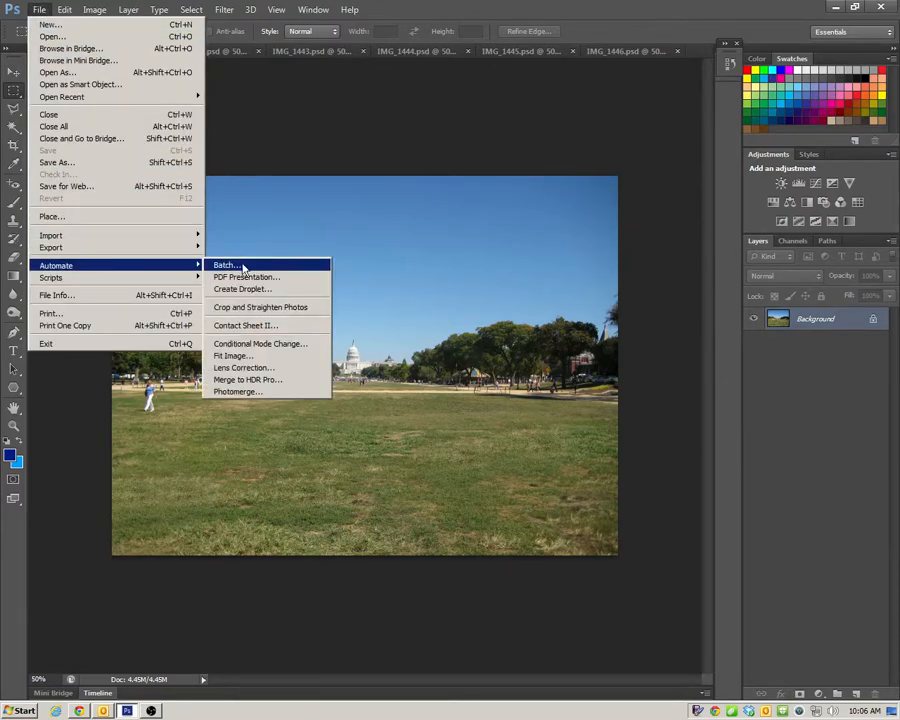
pyautogui.click(300, 393)
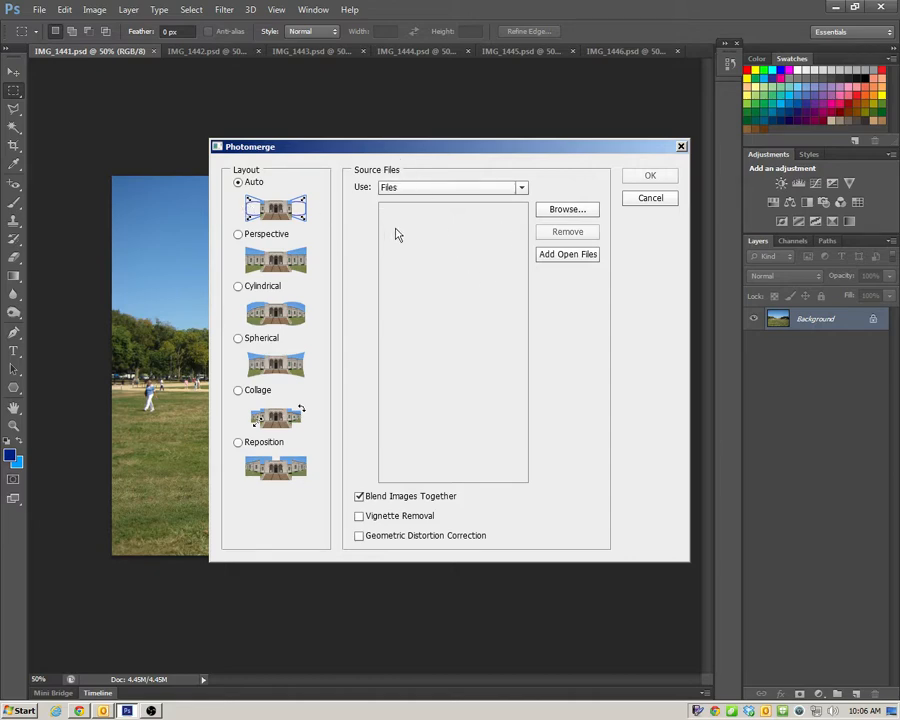
pyautogui.click(466, 192)
pyautogui.click(466, 192)
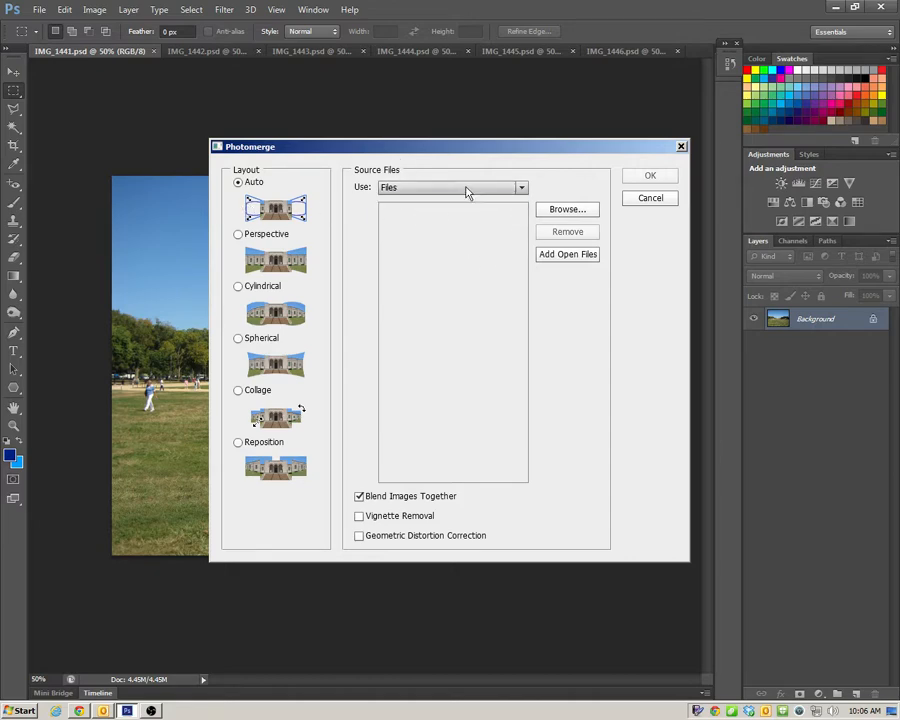
pyautogui.click(584, 212)
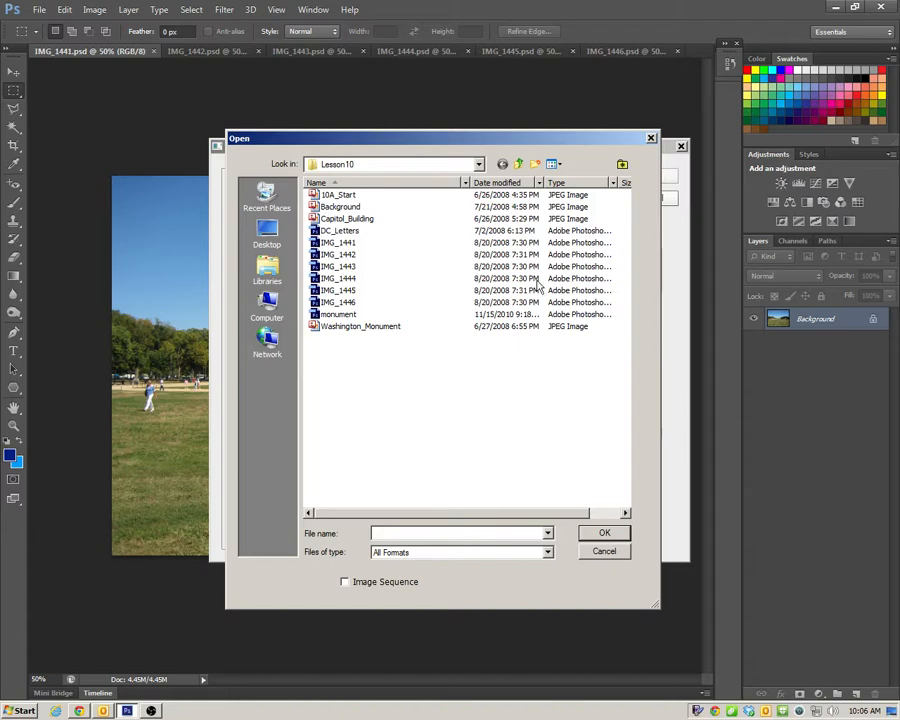
pyautogui.click(368, 242)
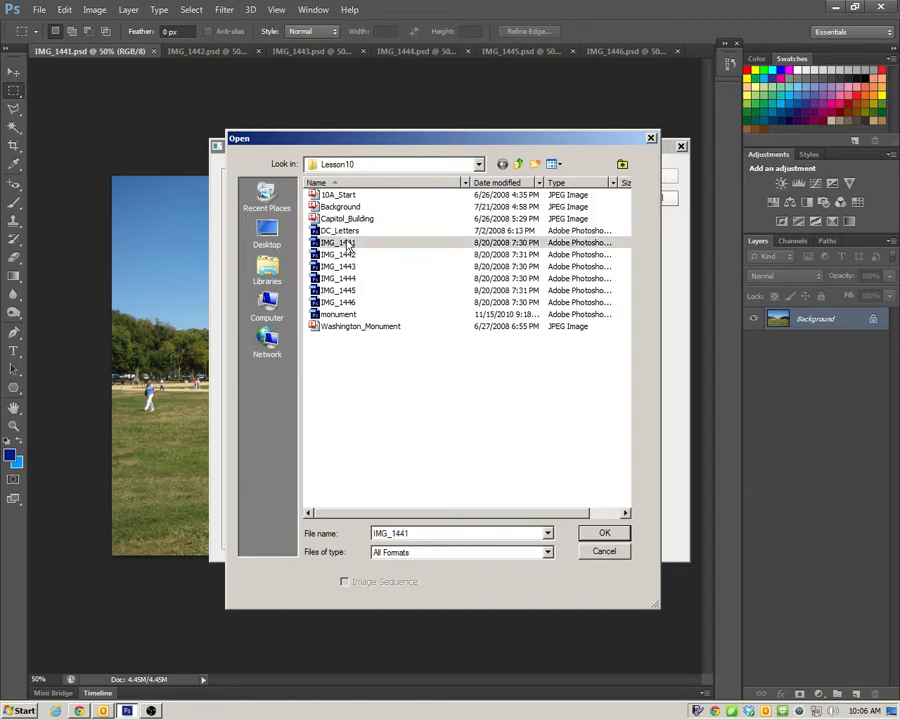
pyautogui.keyDown('shift'); pyautogui.click(345, 302); pyautogui.keyUp('shift')
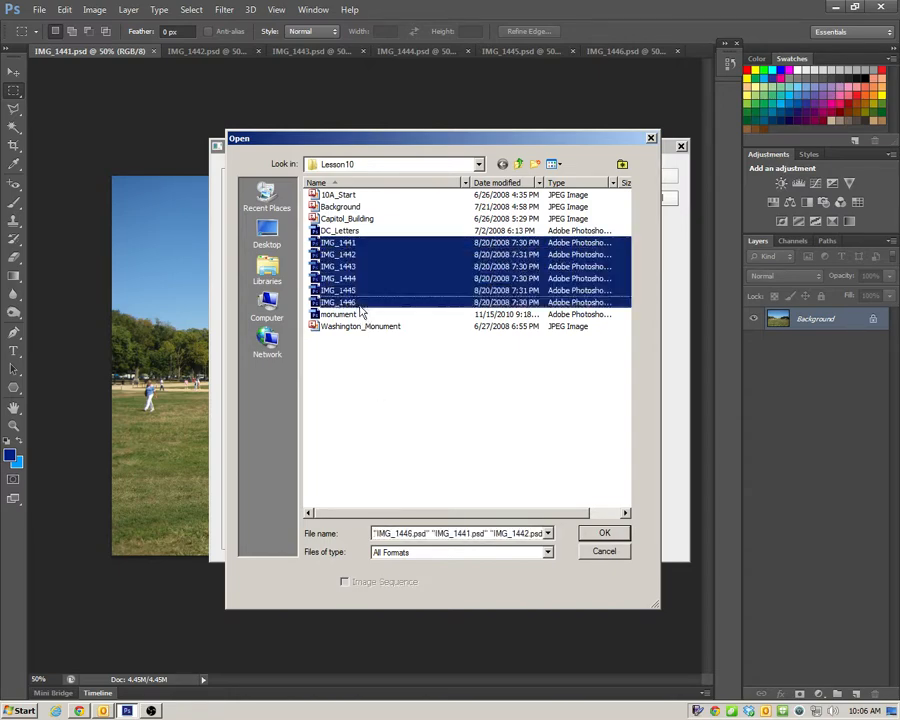
pyautogui.click(604, 533)
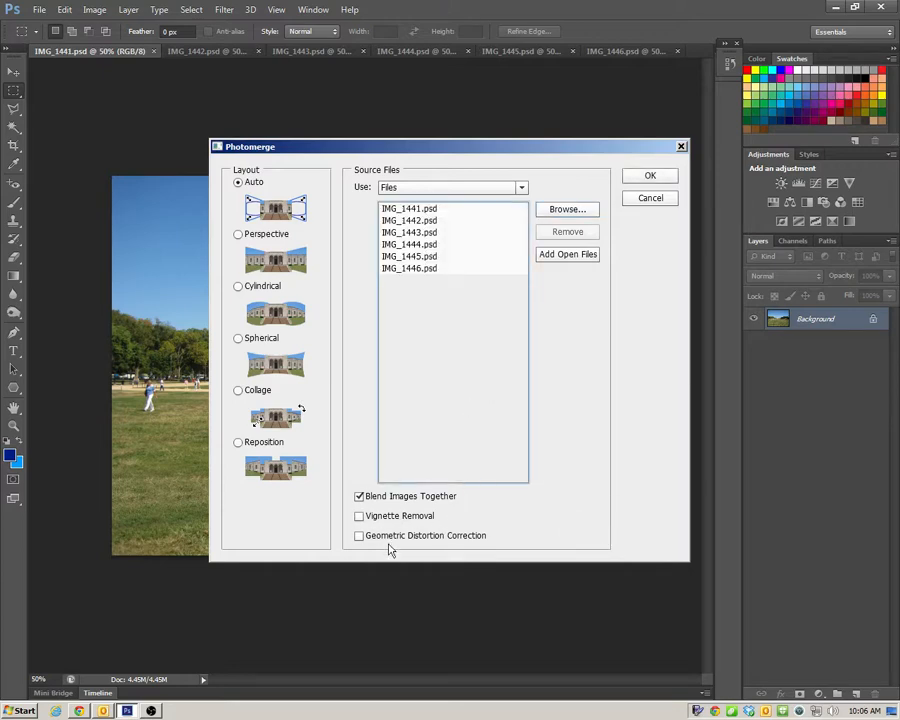
pyautogui.click(359, 517)
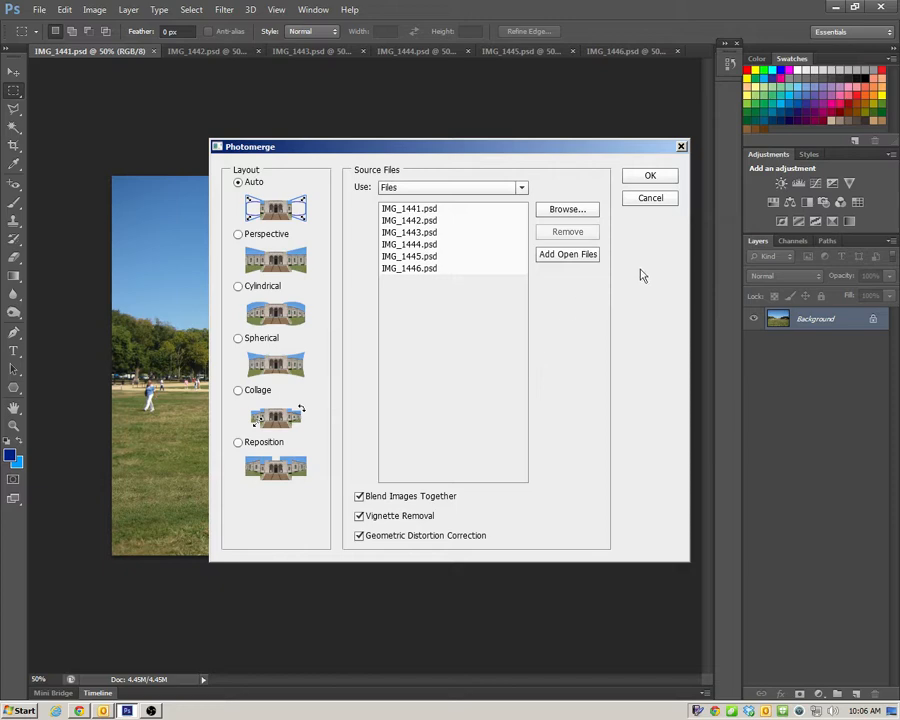
pyautogui.click(652, 178)
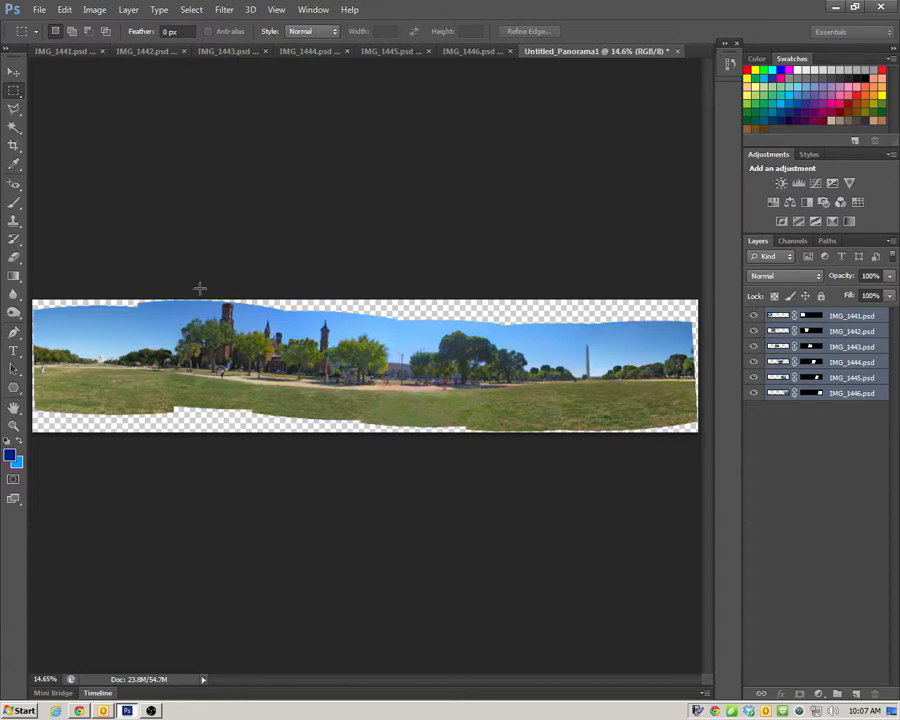
# Crop the panorama with Delete Cropped Pixels enabled, pulling the edges inward to trim off most of the uneven transparent border
pyautogui.click(12, 148)
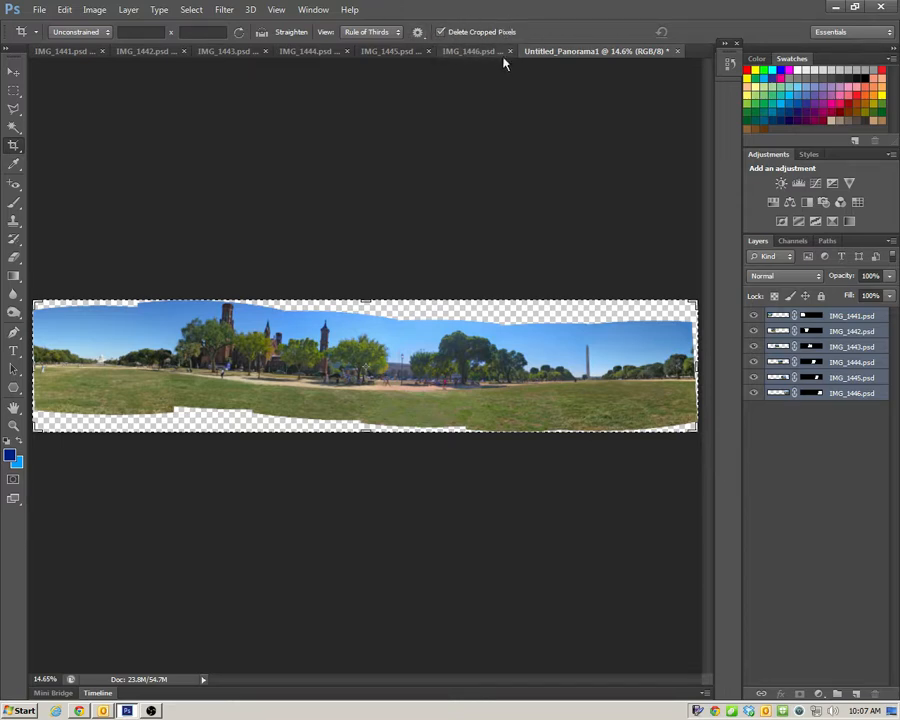
pyautogui.click(441, 33)
pyautogui.click(441, 32)
pyautogui.moveTo(36, 302); pyautogui.dragTo(40, 315)
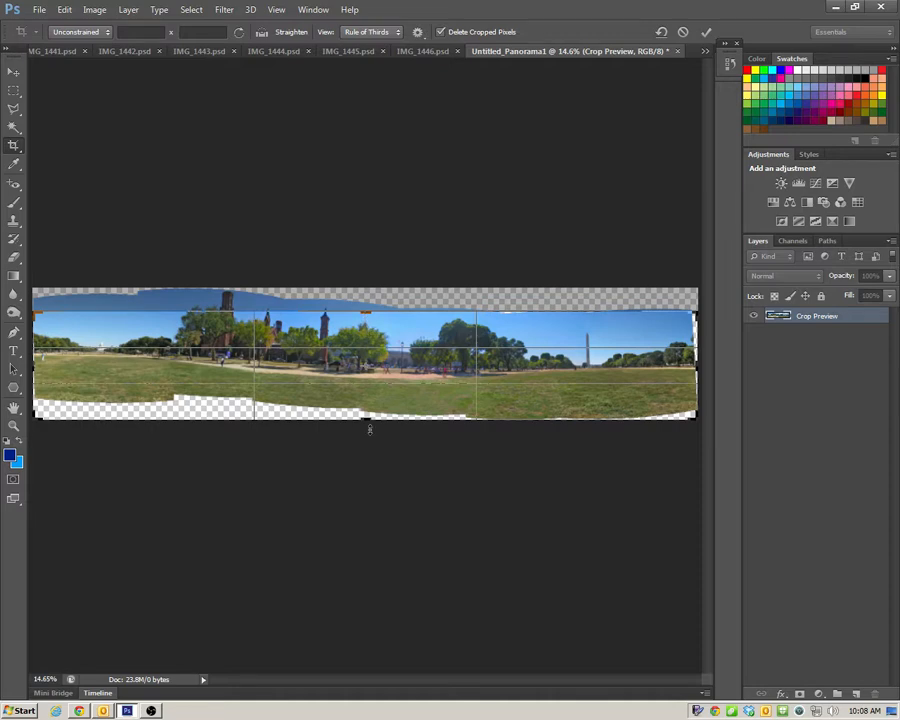
pyautogui.moveTo(369, 429); pyautogui.dragTo(366, 414)
pyautogui.moveTo(365, 333); pyautogui.dragTo(365, 318)
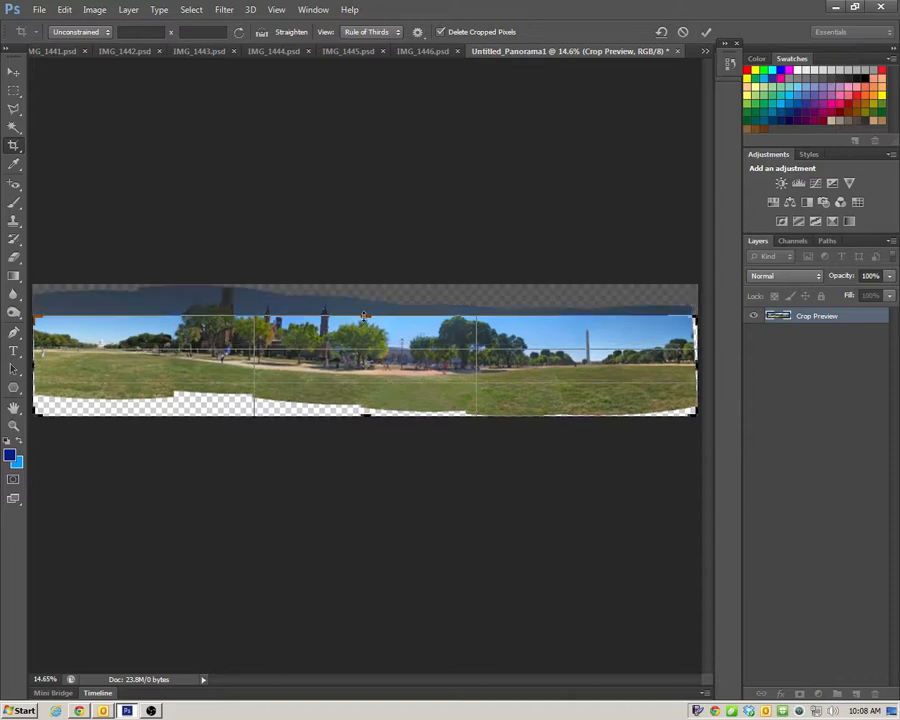
pyautogui.moveTo(367, 416); pyautogui.dragTo(366, 402)
pyautogui.moveTo(364, 329); pyautogui.dragTo(365, 326)
pyautogui.moveTo(695, 364); pyautogui.dragTo(690, 366)
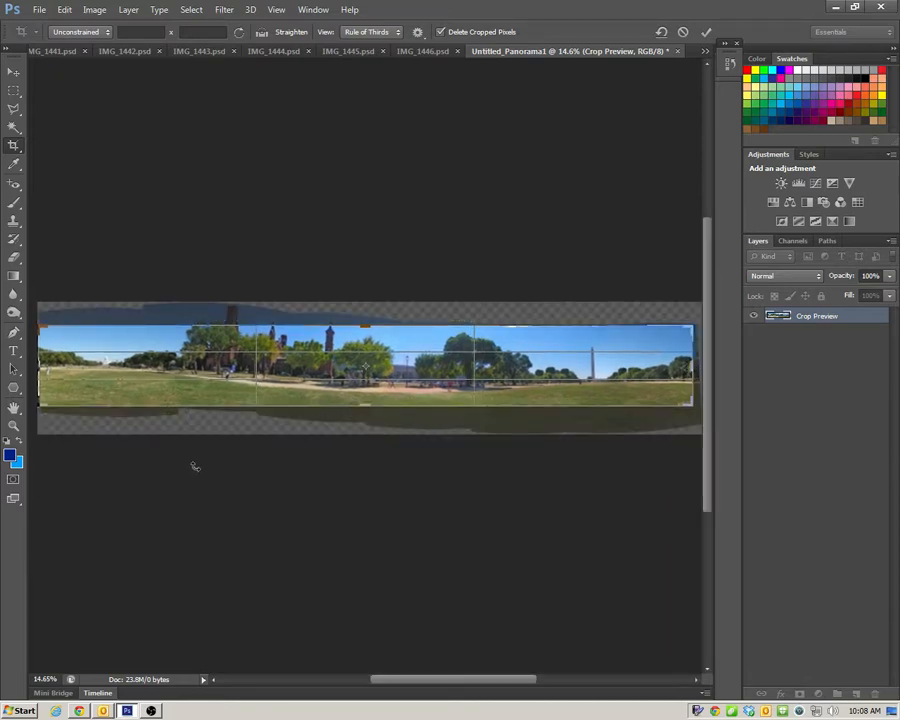
pyautogui.press('Return')
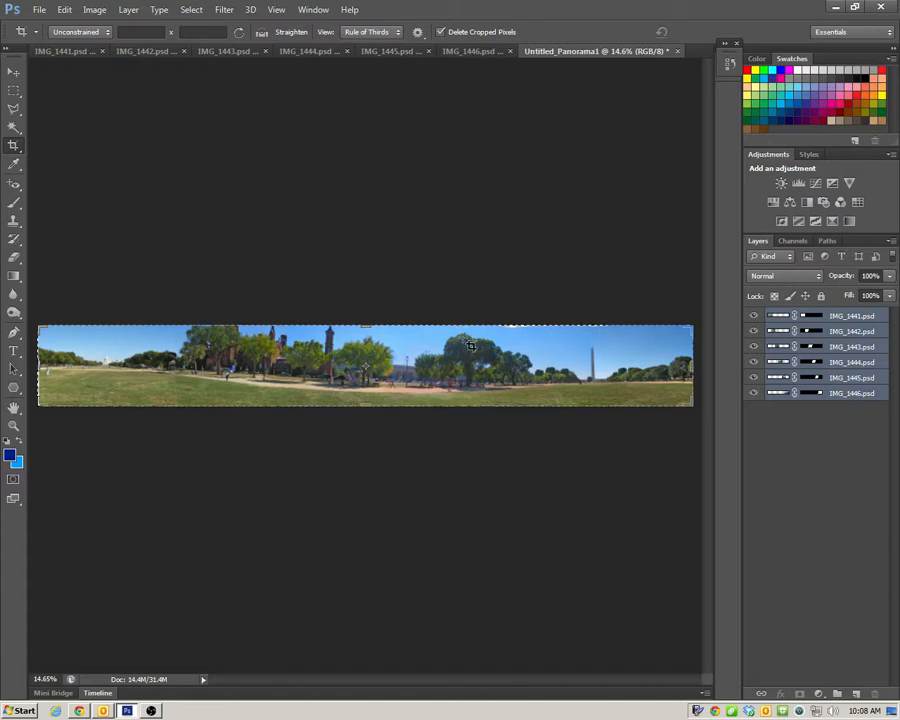
pyautogui.moveTo(366, 326); pyautogui.dragTo(365, 332)
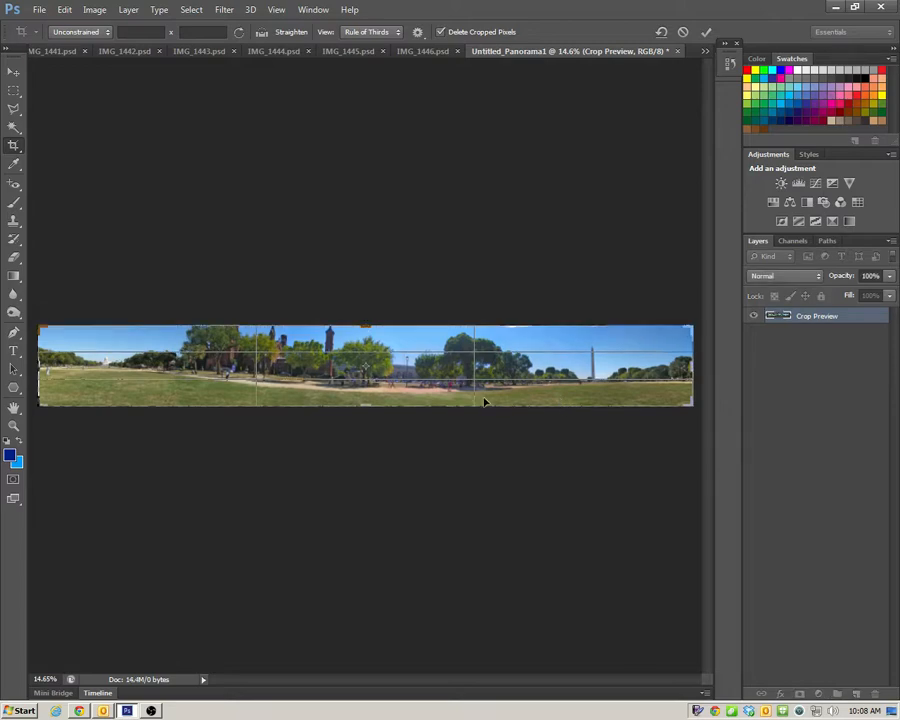
pyautogui.press('Return')
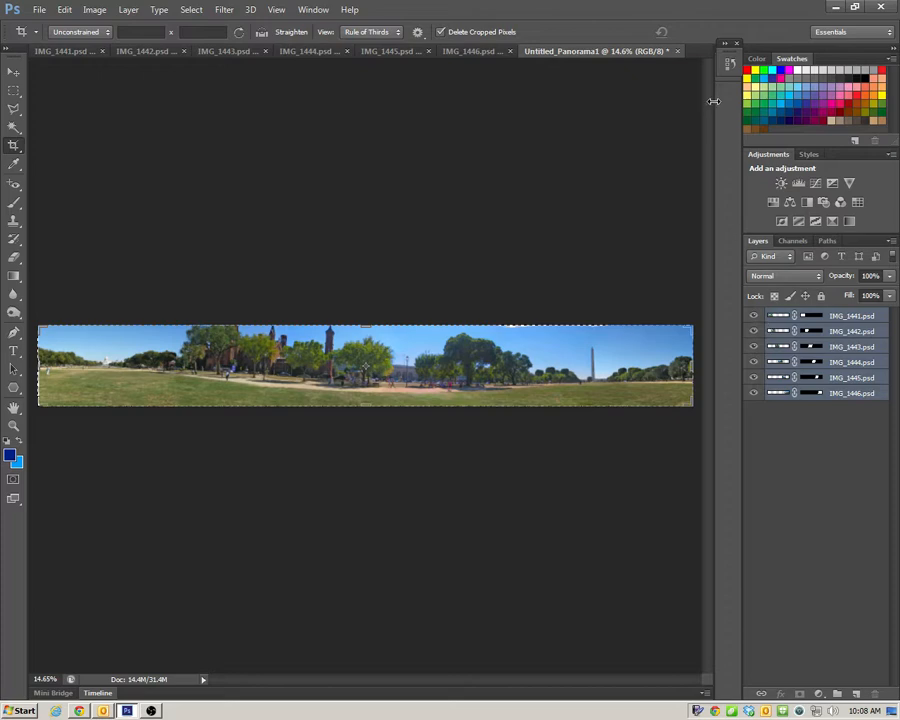
# Show the Navigator and marquee-select a thin strip covering the transparent gaps along the sky's upper edge near the monument
pyautogui.click(318, 10)
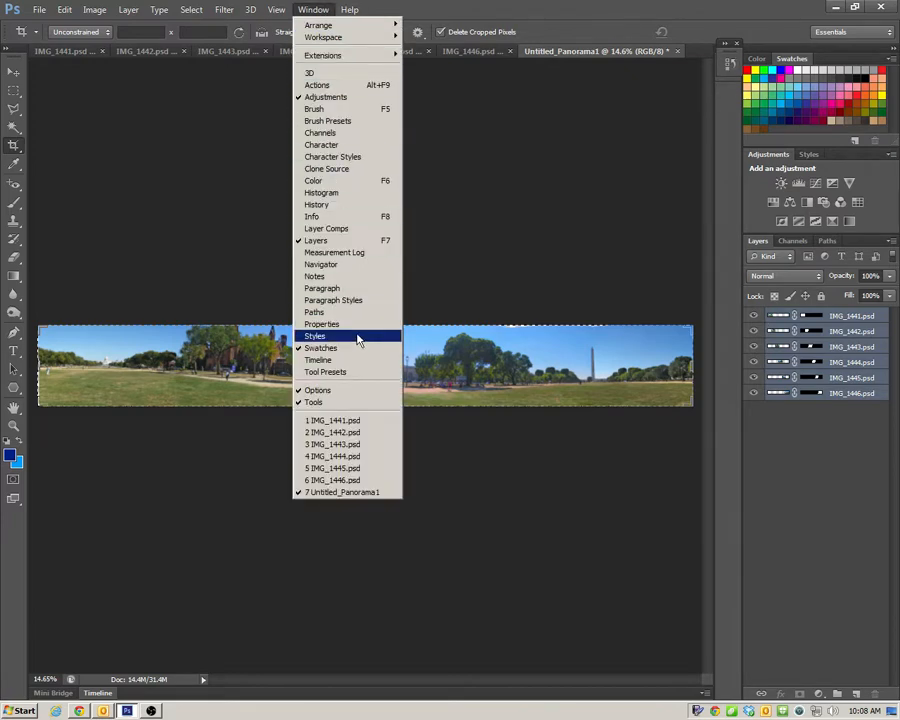
pyautogui.click(342, 265)
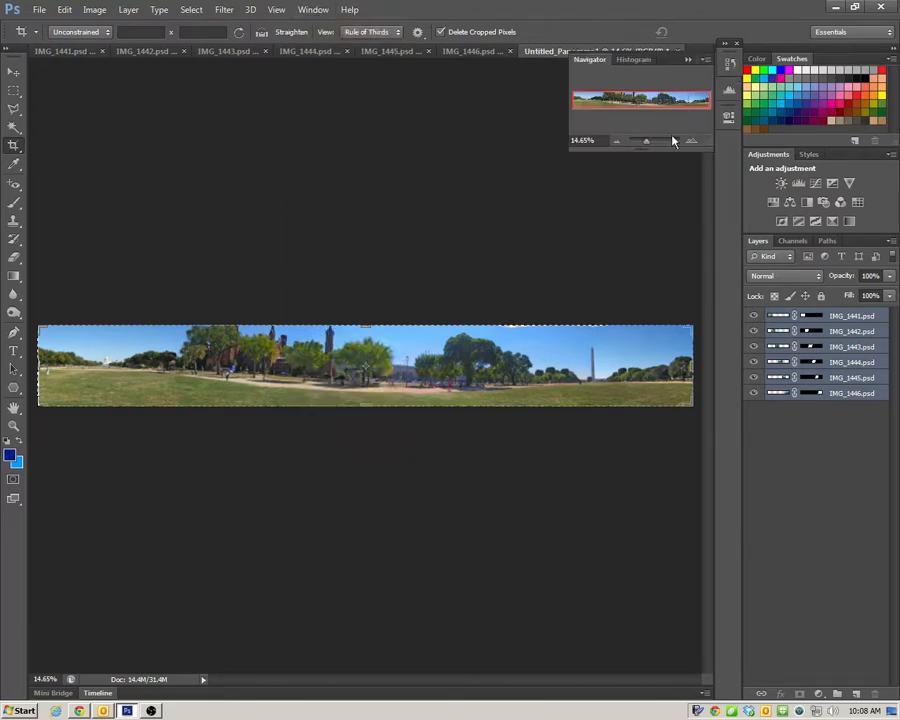
pyautogui.moveTo(646, 146); pyautogui.dragTo(650, 144)
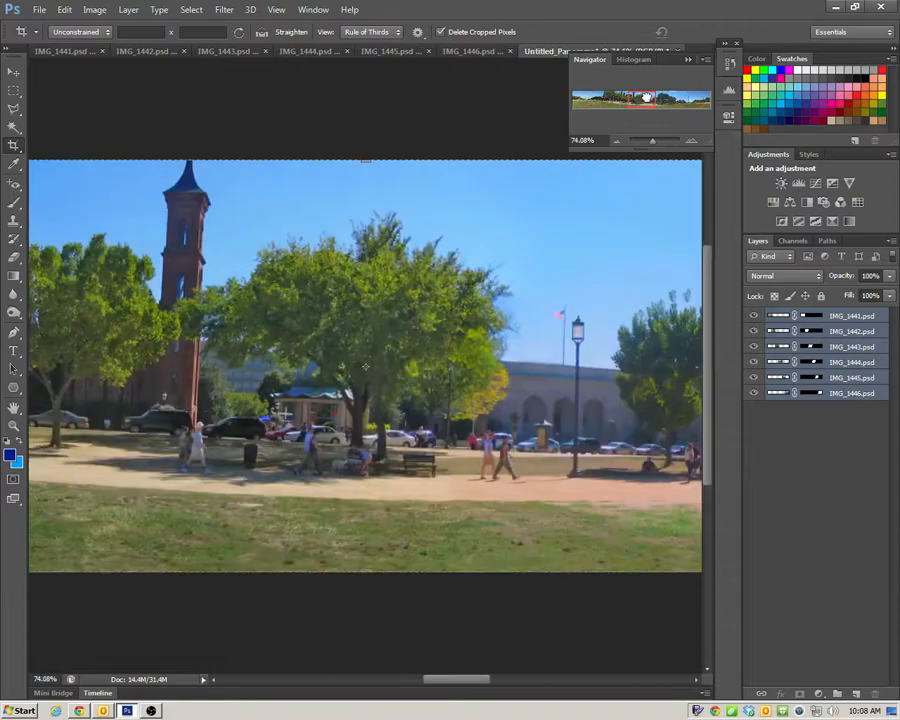
pyautogui.moveTo(642, 98); pyautogui.dragTo(684, 97)
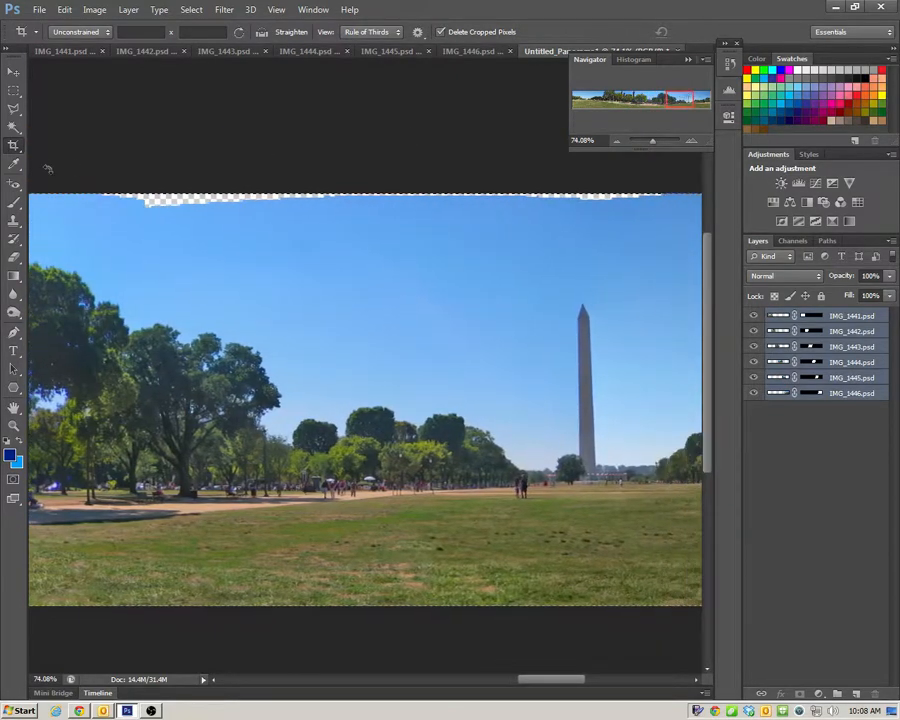
pyautogui.click(16, 94)
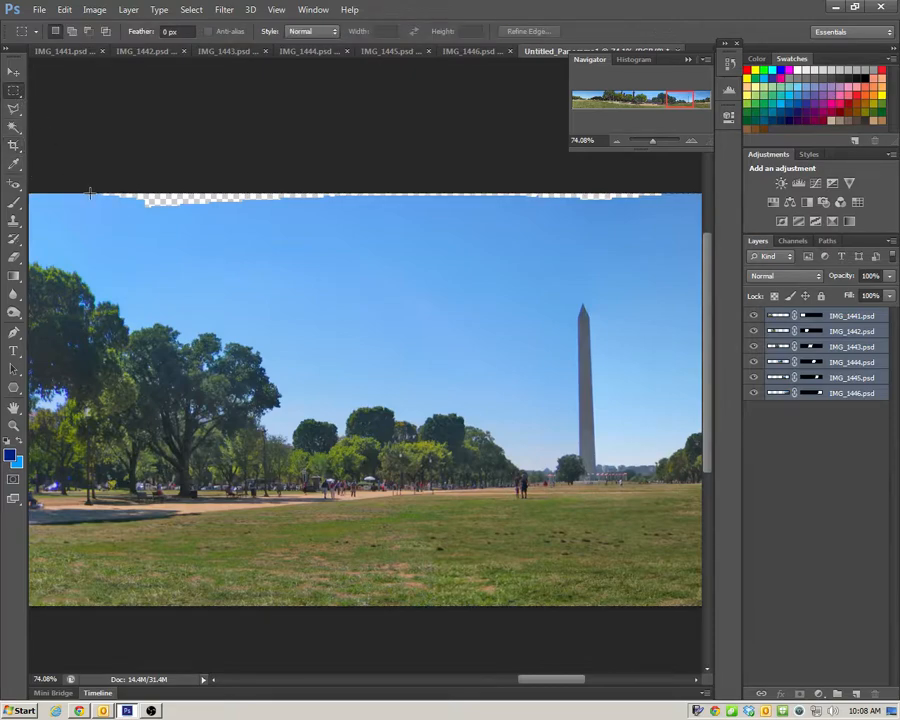
pyautogui.moveTo(89, 192); pyautogui.dragTo(679, 217)
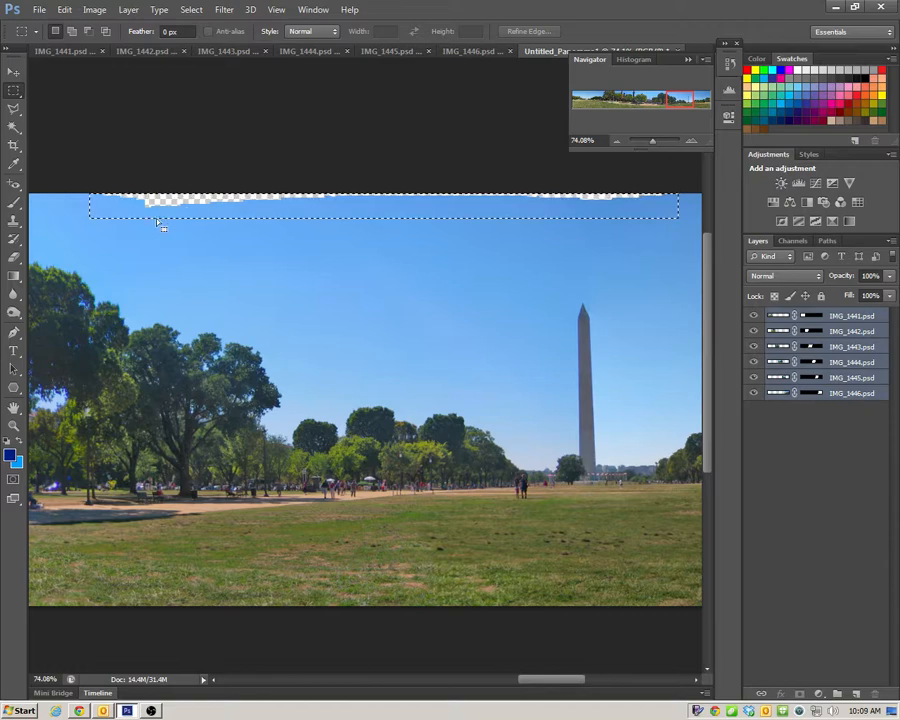
# Transform the strip selection, raising its lower edge so it fits more closely around the transparent gaps
pyautogui.rightClick(182, 217)
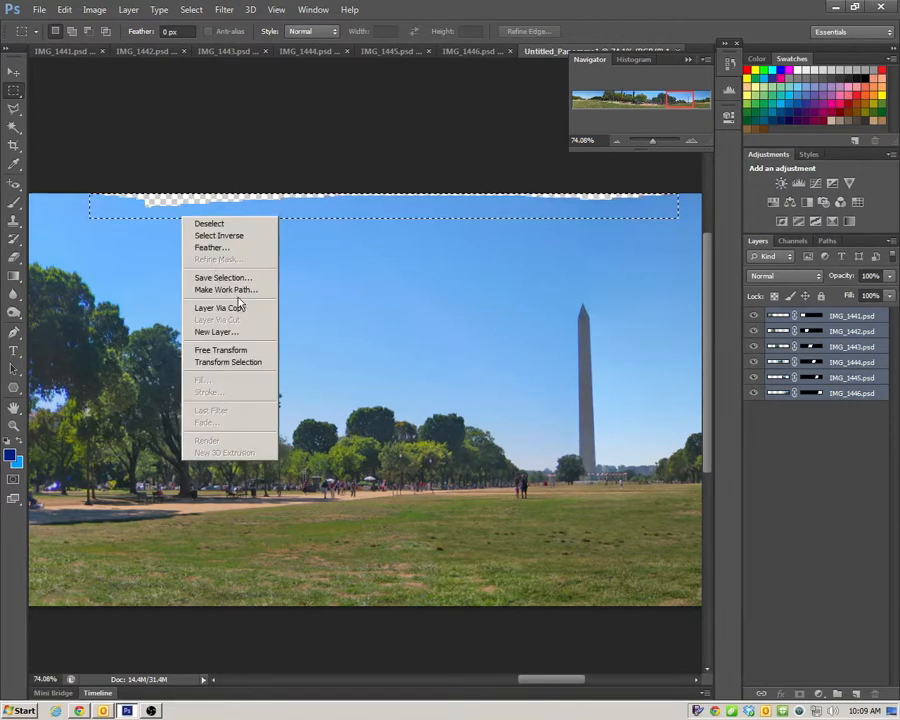
pyautogui.click(228, 361)
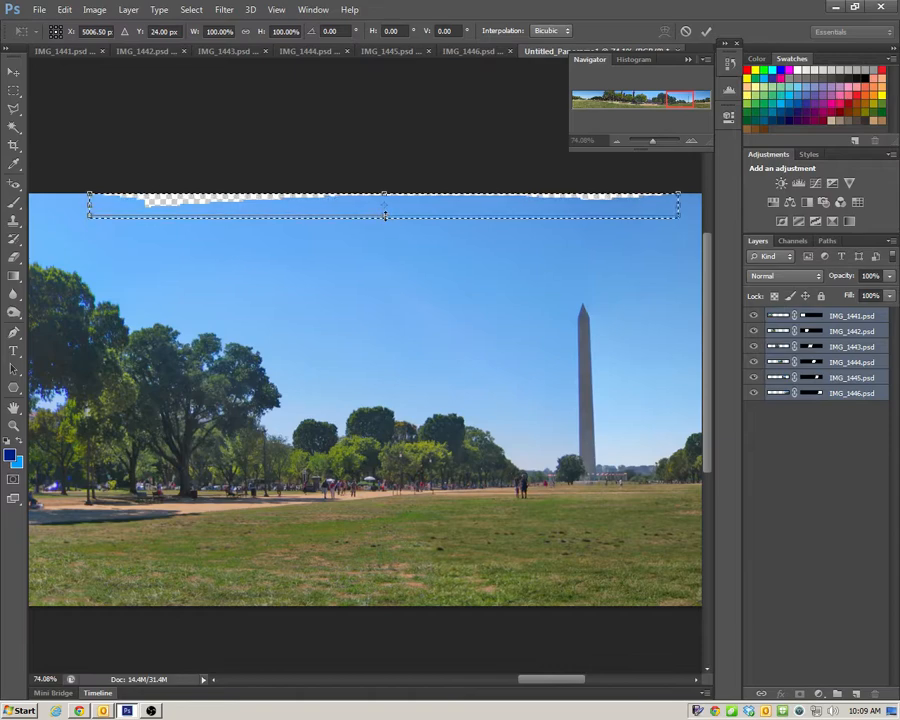
pyautogui.moveTo(385, 212); pyautogui.dragTo(386, 212)
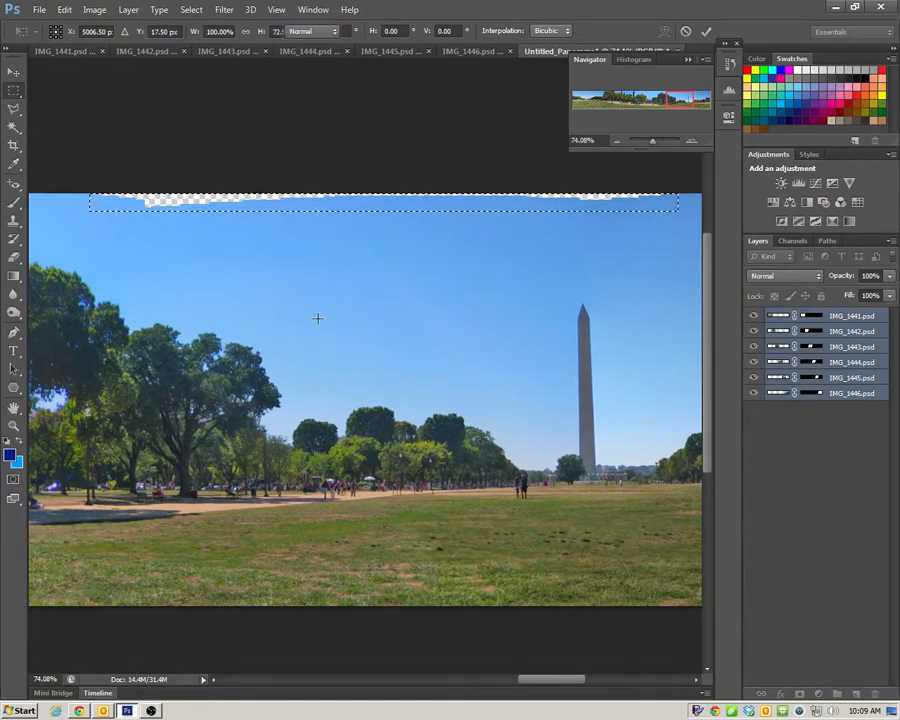
pyautogui.press('Return')
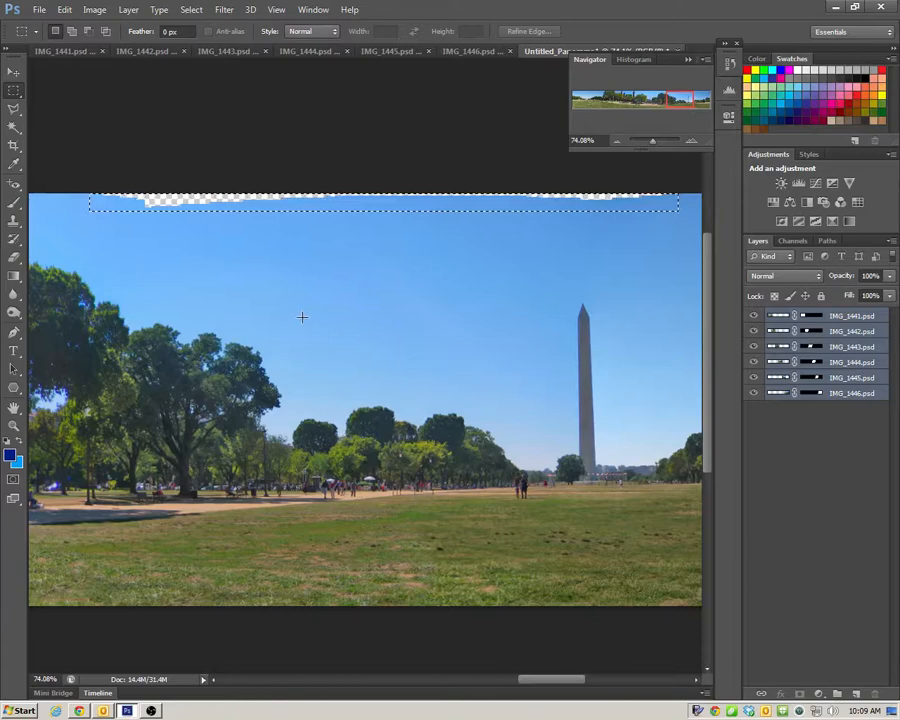
# Make IMG_1445.psd the only active layer, briefly hiding it to check that it covers the area below the gaps
pyautogui.click(65, 10)
pyautogui.press('Escape')
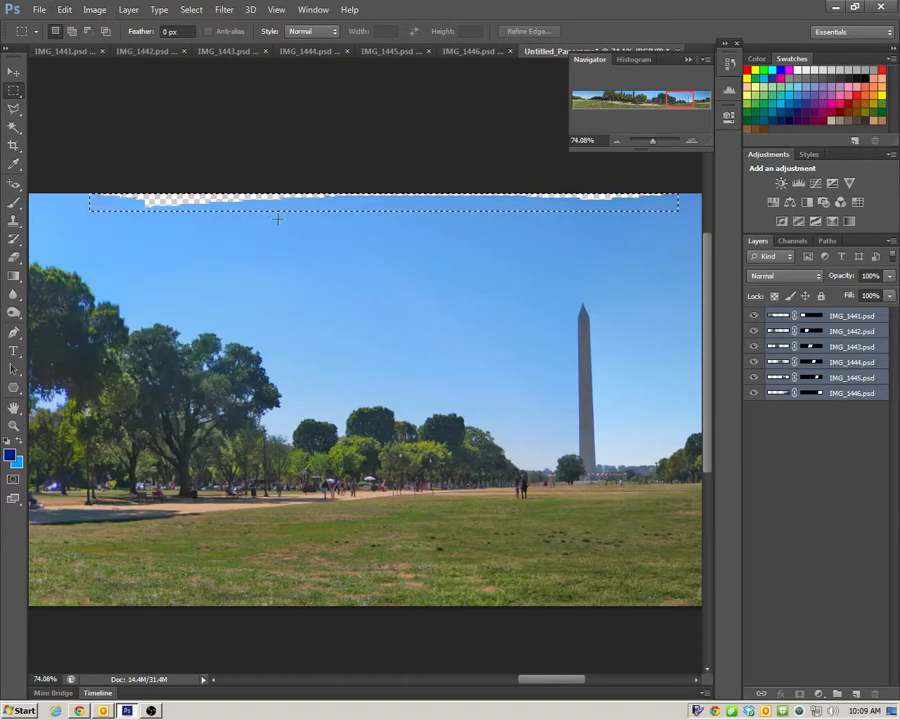
pyautogui.click(813, 413)
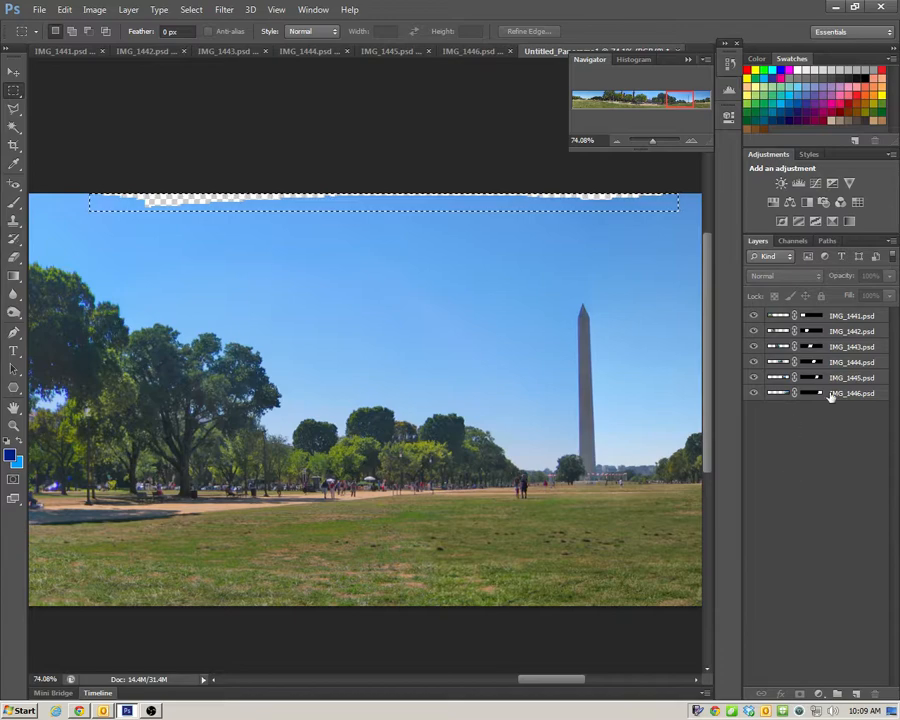
pyautogui.click(860, 398)
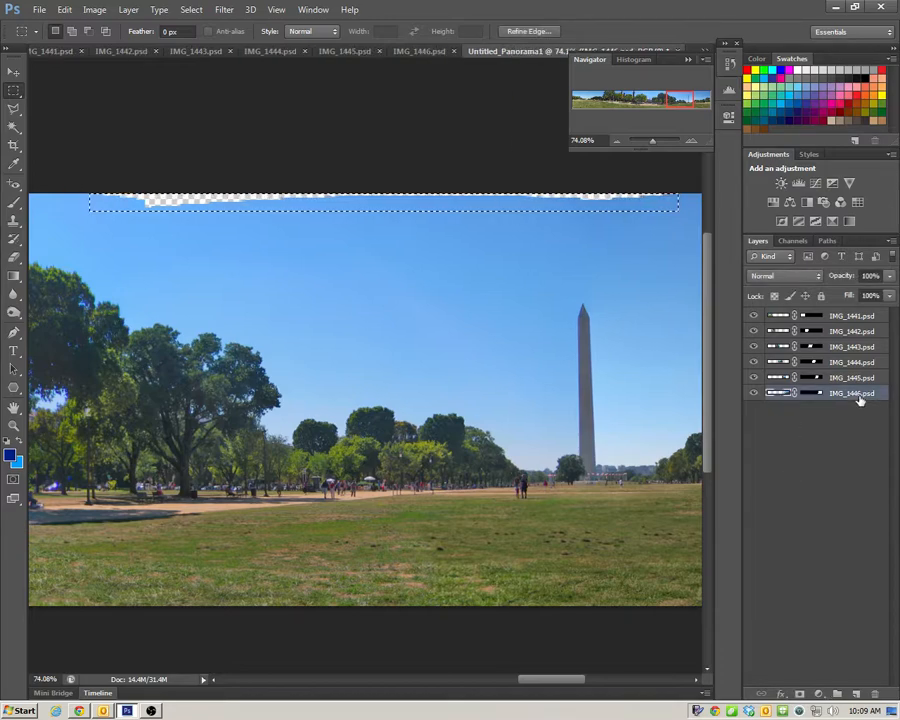
pyautogui.click(850, 377)
pyautogui.click(755, 378)
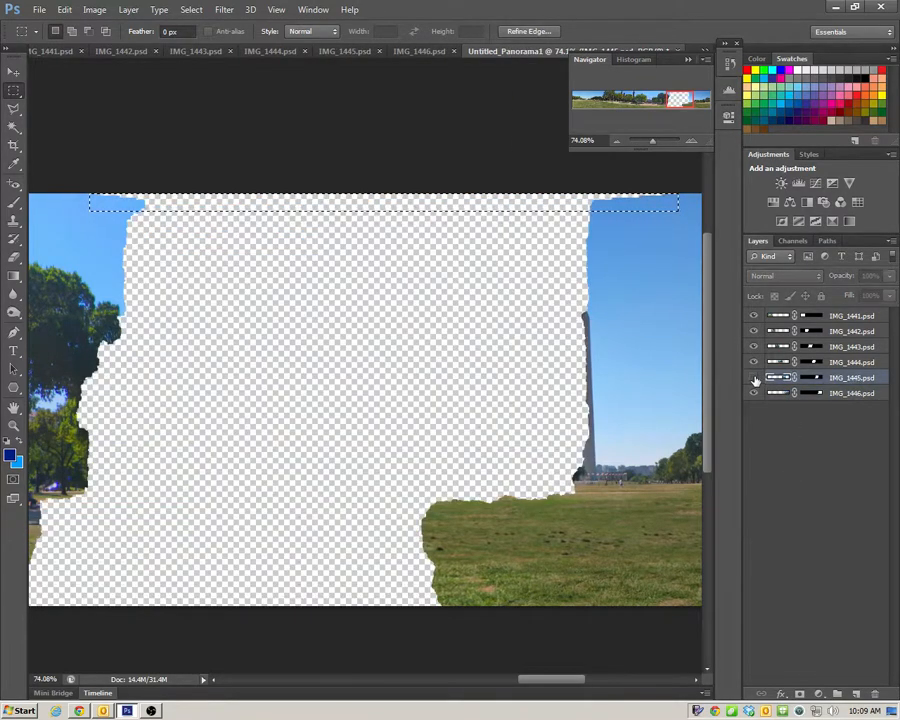
pyautogui.click(755, 378)
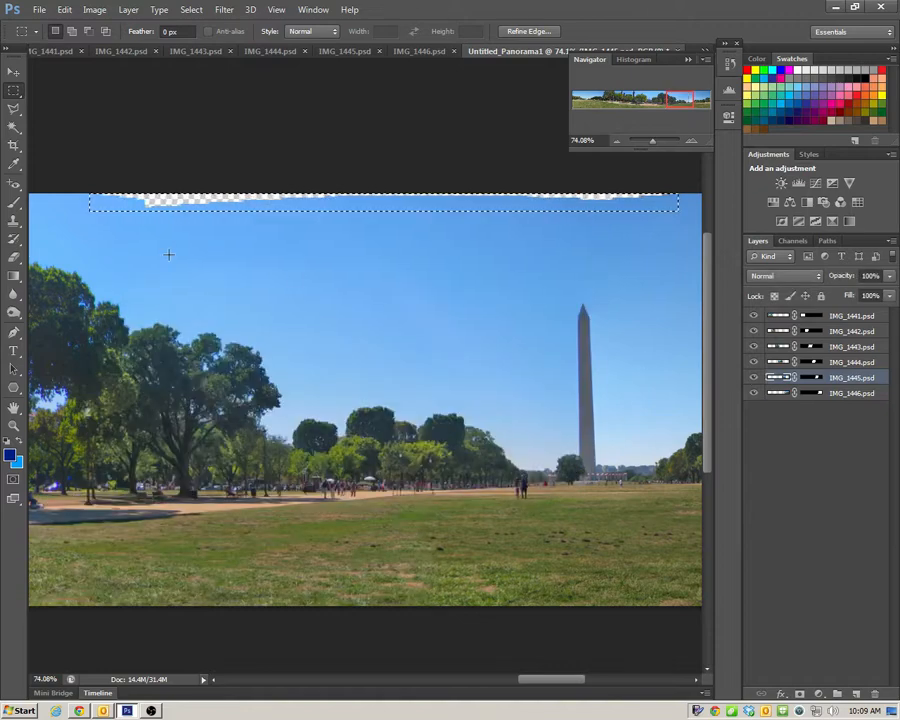
# Fill the selected sky strip on the IMG_1445.psd layer using Content-Aware contents
pyautogui.click(64, 9)
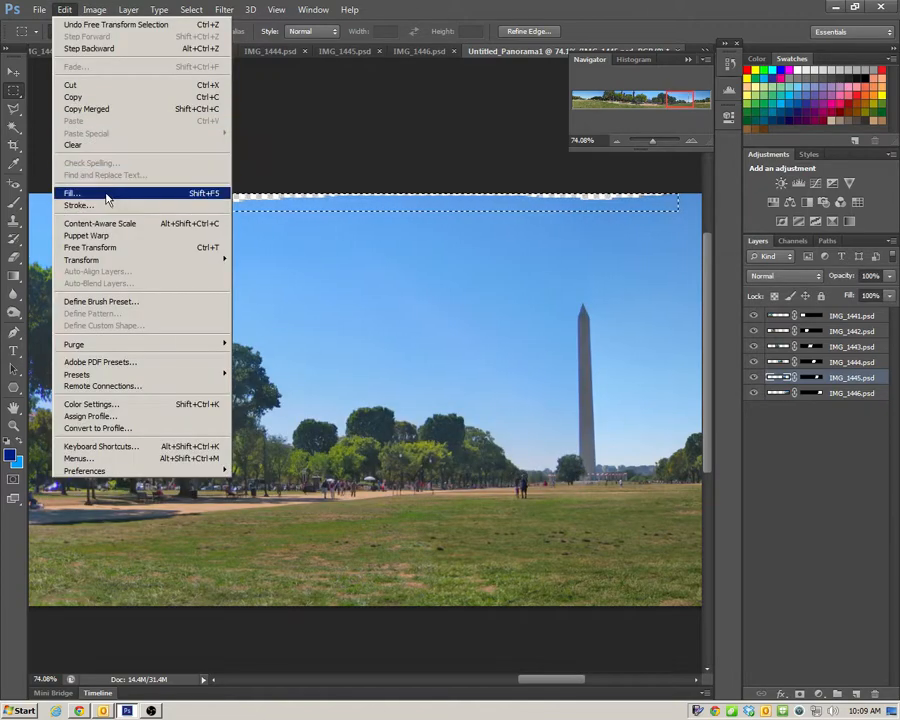
pyautogui.click(102, 191)
pyautogui.click(458, 312)
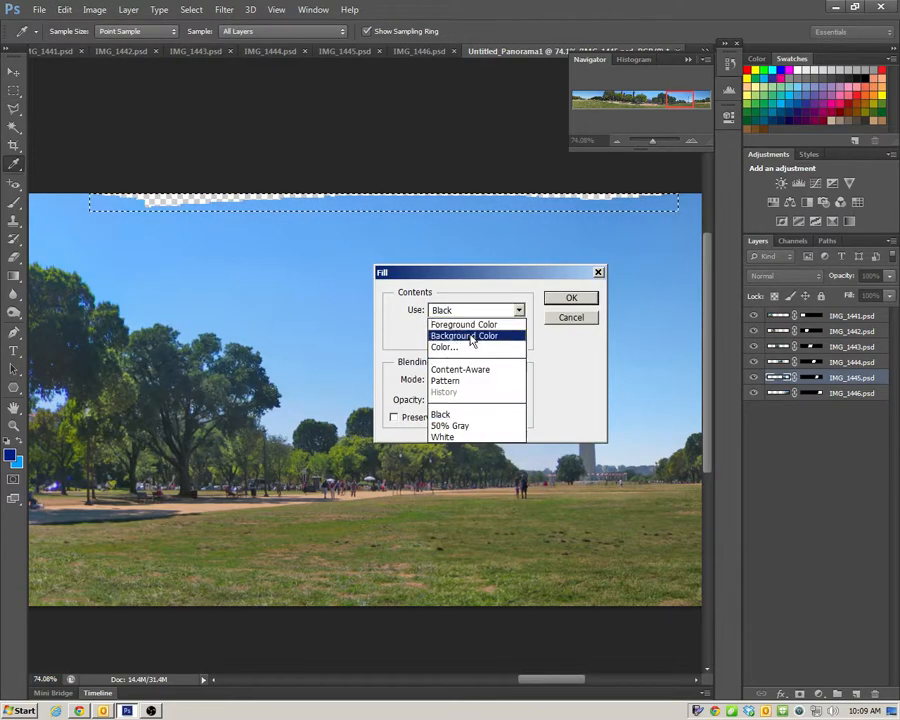
pyautogui.click(474, 370)
pyautogui.click(571, 298)
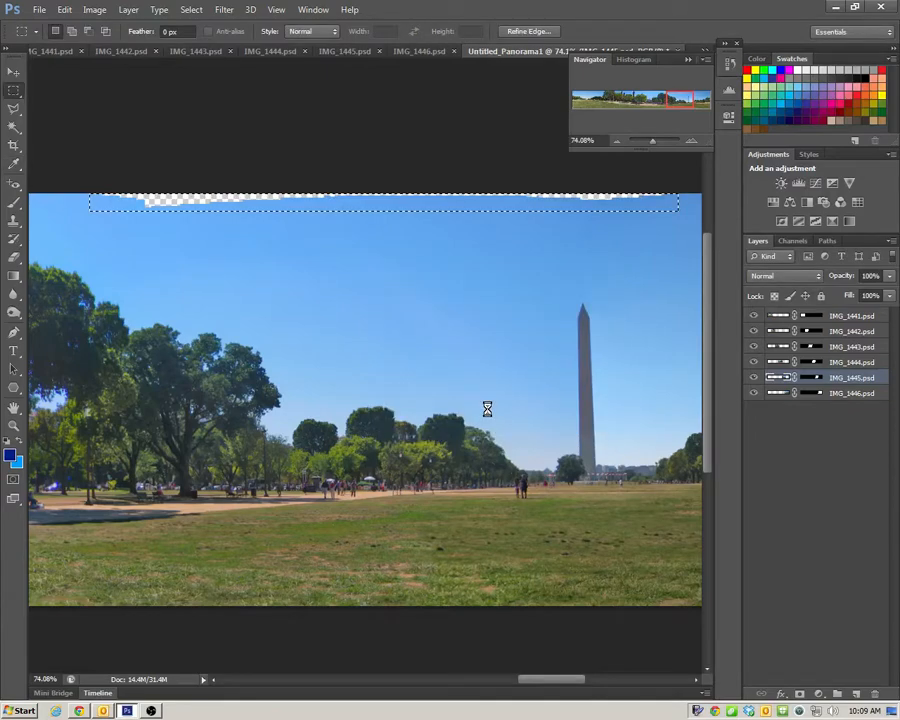